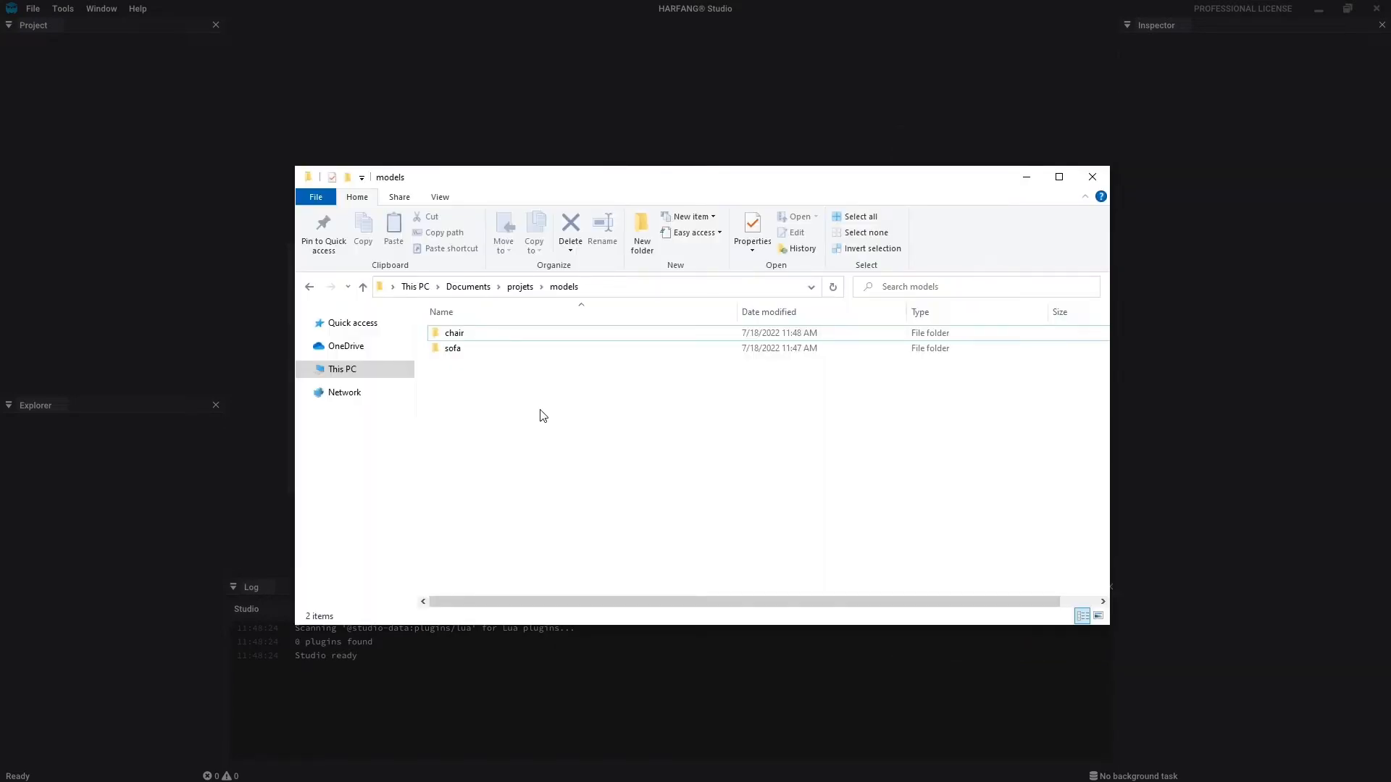
Look into the chair and sofa model folders, and open the recent project my_project in HARFANG Studio
double_click(497, 337)
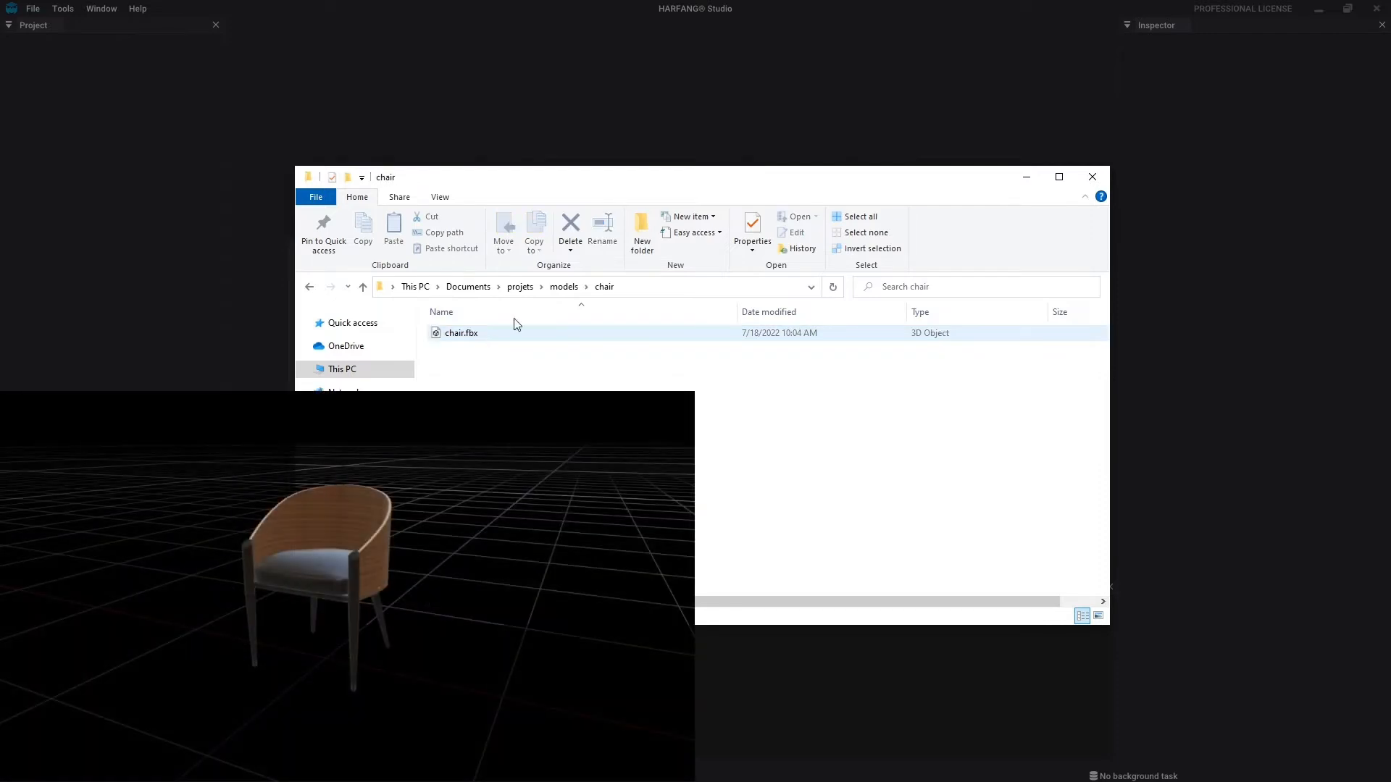
left_click(563, 286)
double_click(456, 349)
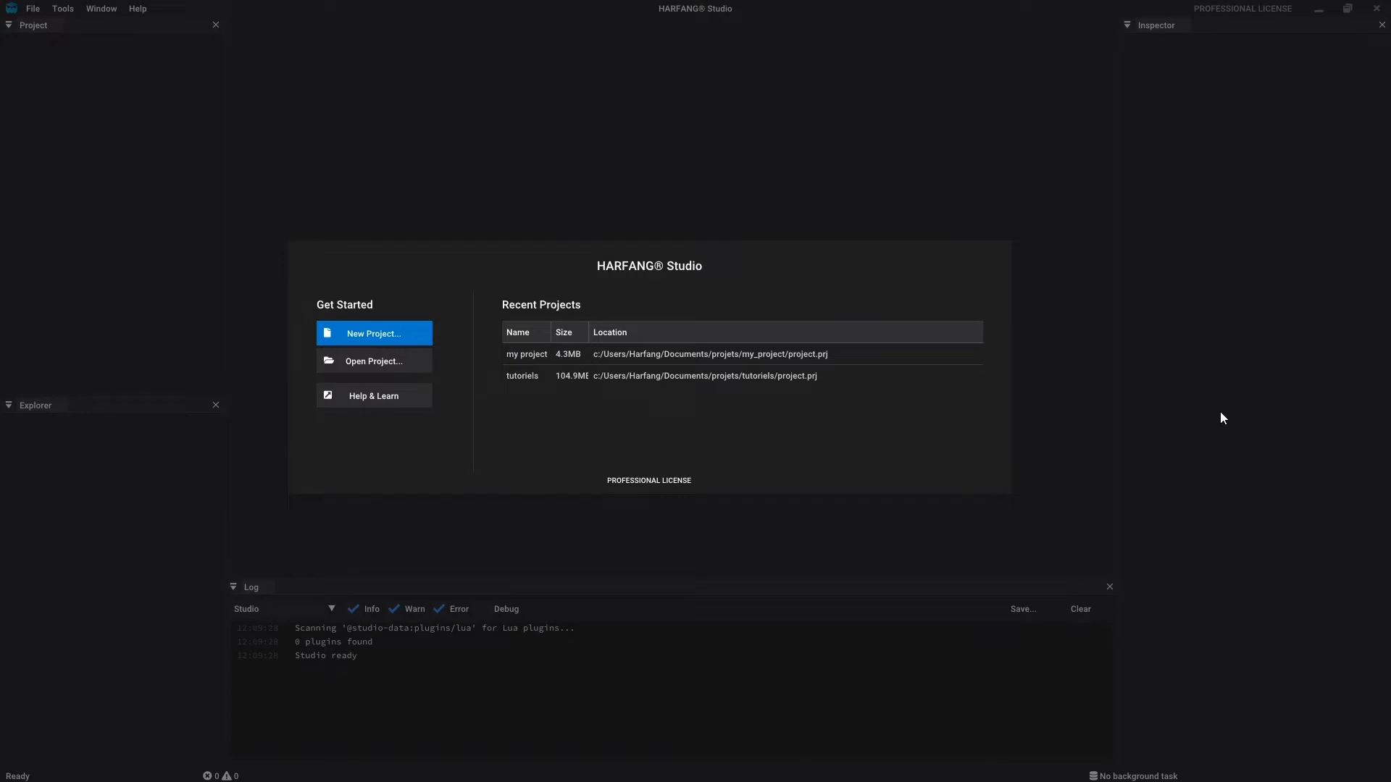
double_click(648, 355)
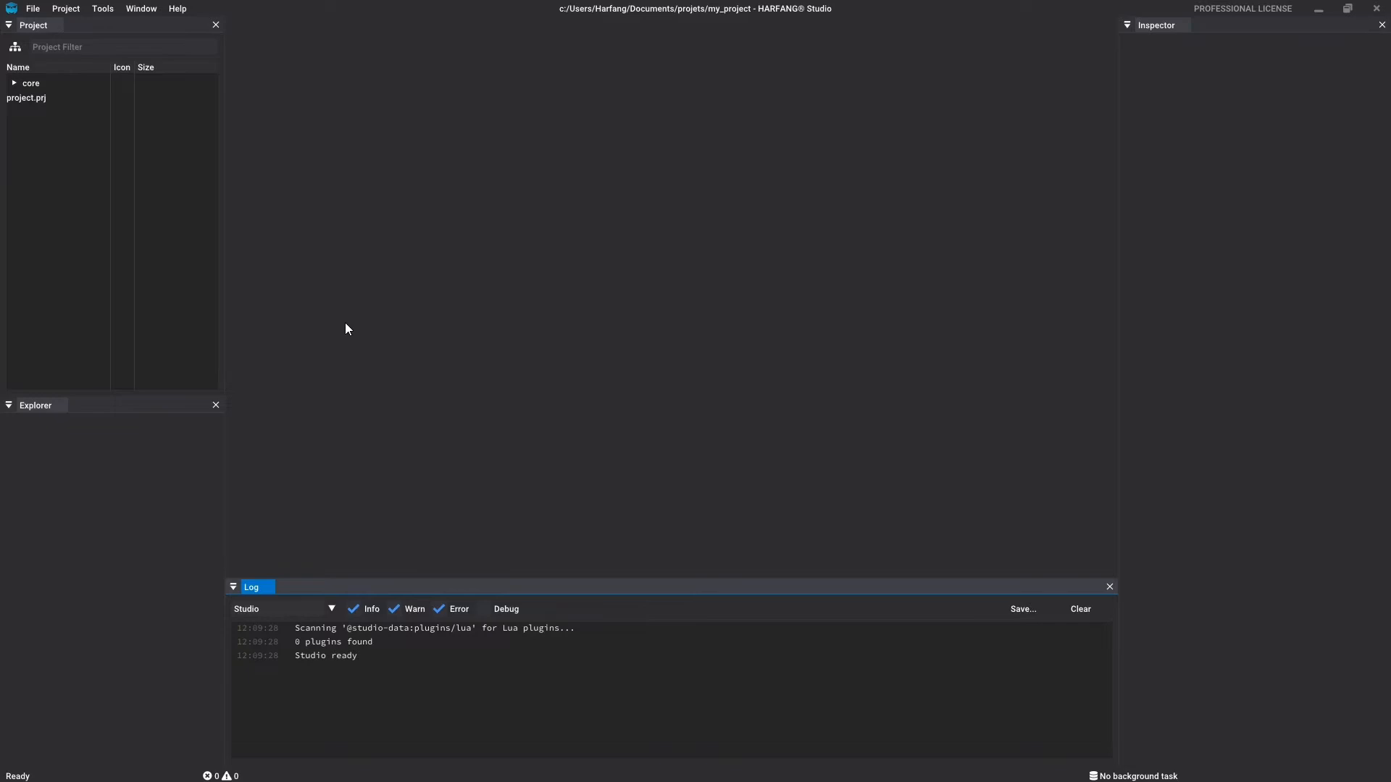
left_click(32, 8)
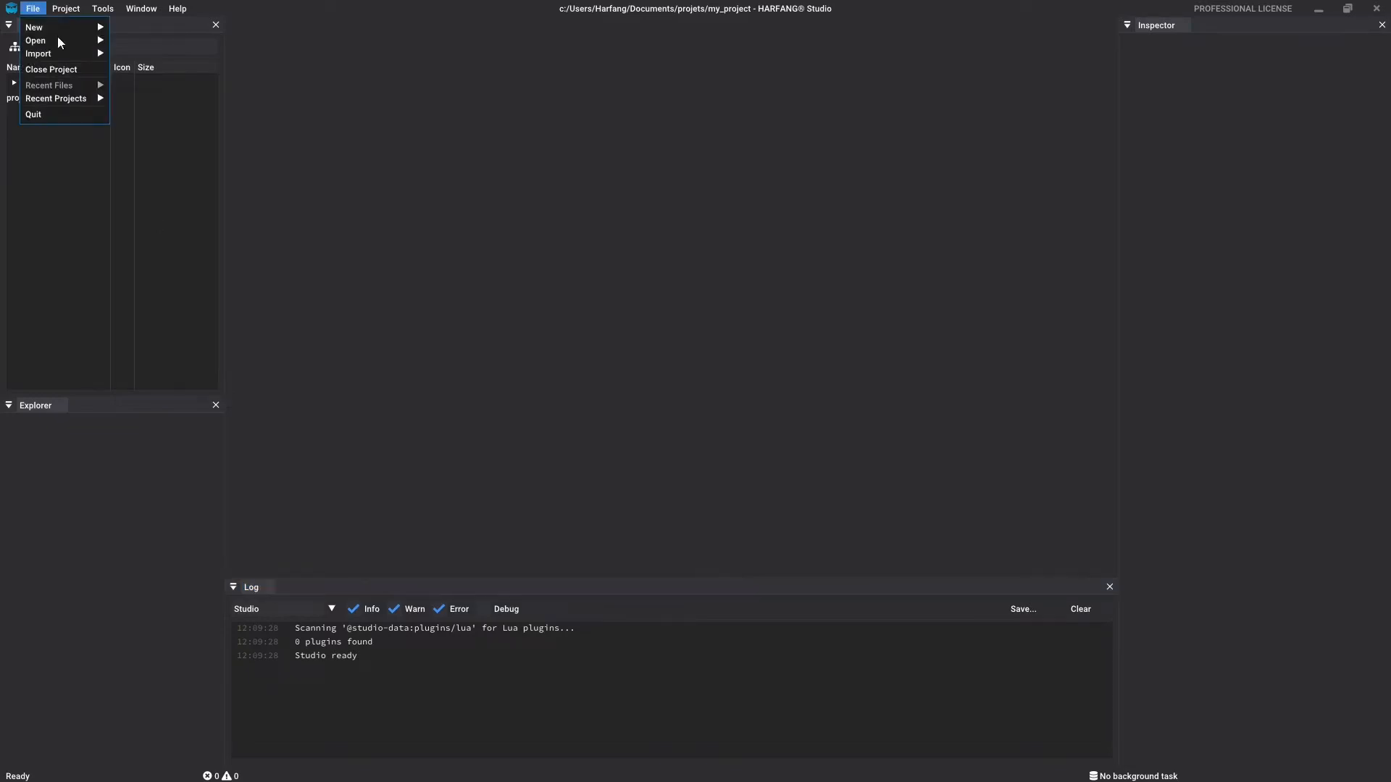
mouse_move(65, 56)
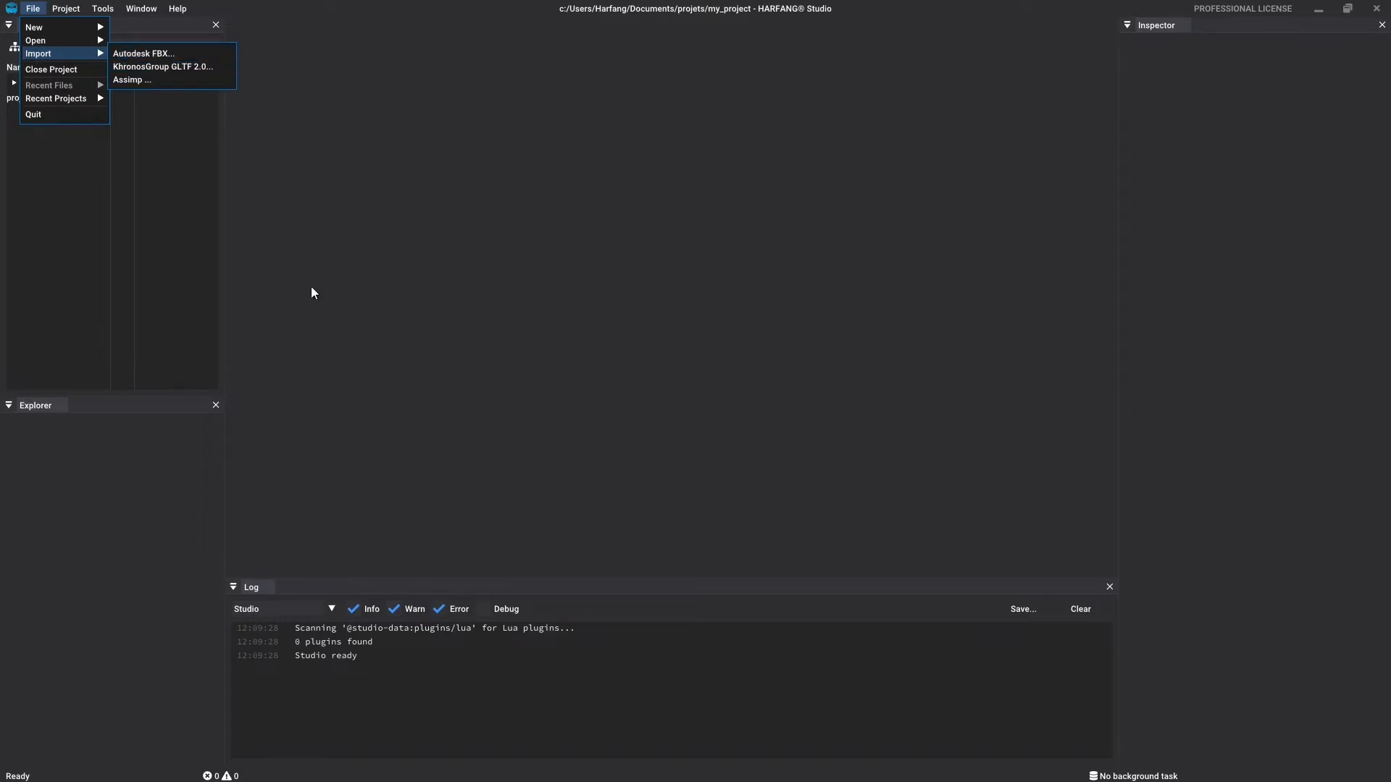
left_click(314, 333)
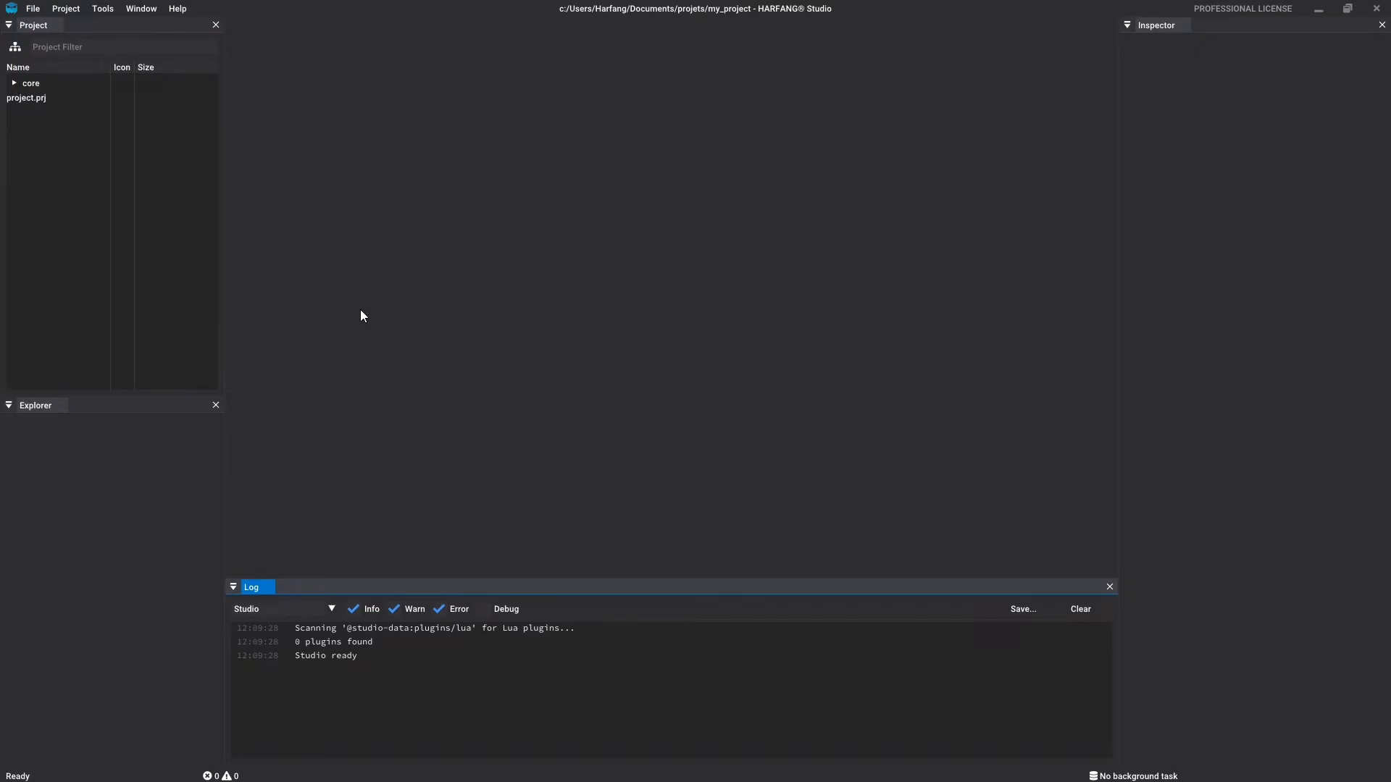
right_click(38, 182)
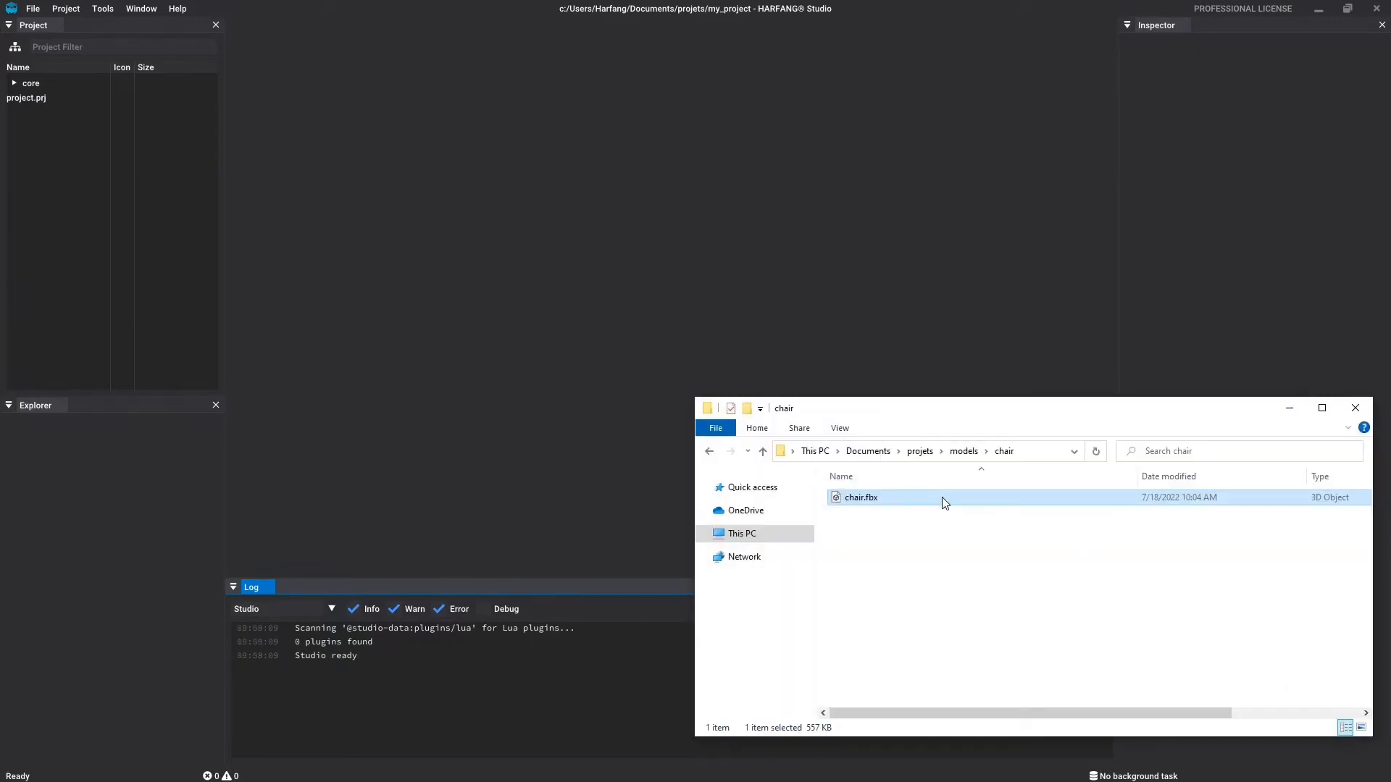
left_click_drag(941, 497, 128, 257)
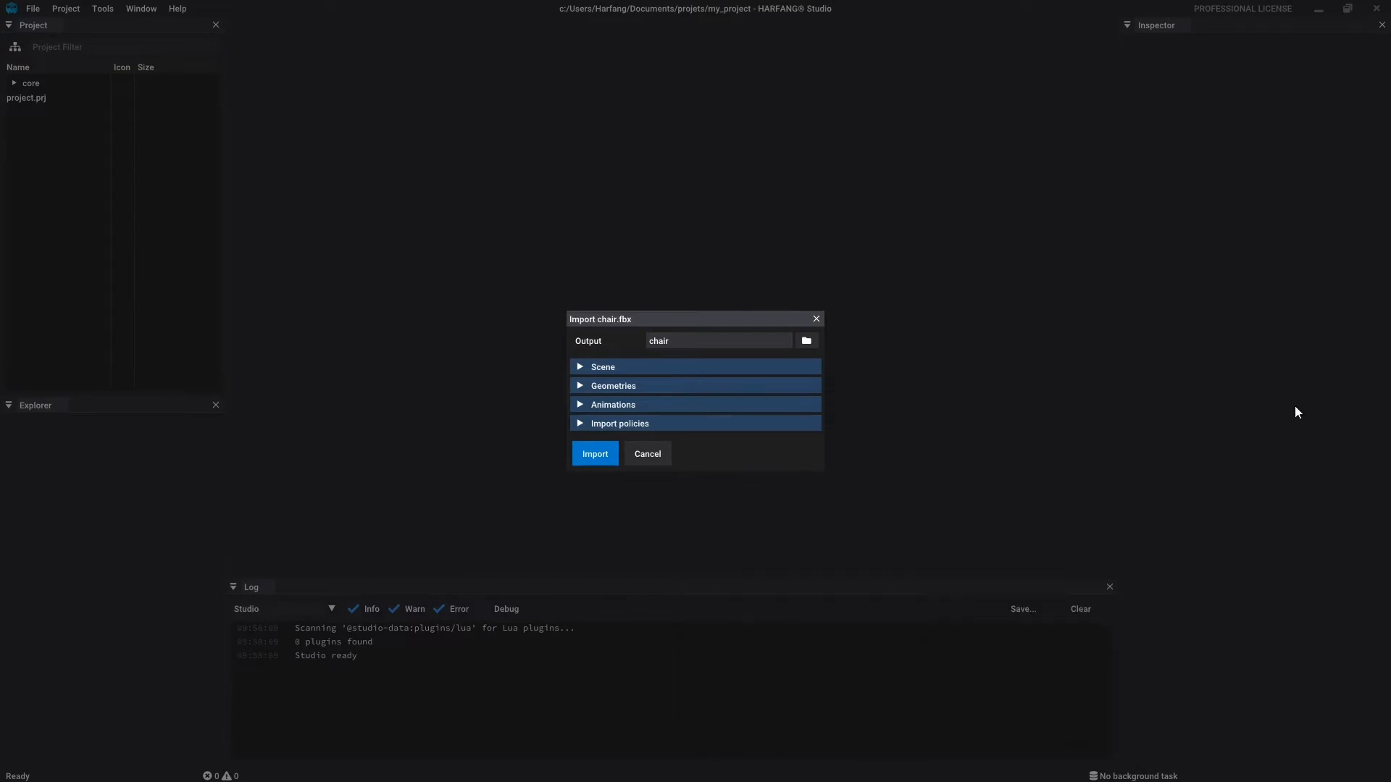
left_click(648, 454)
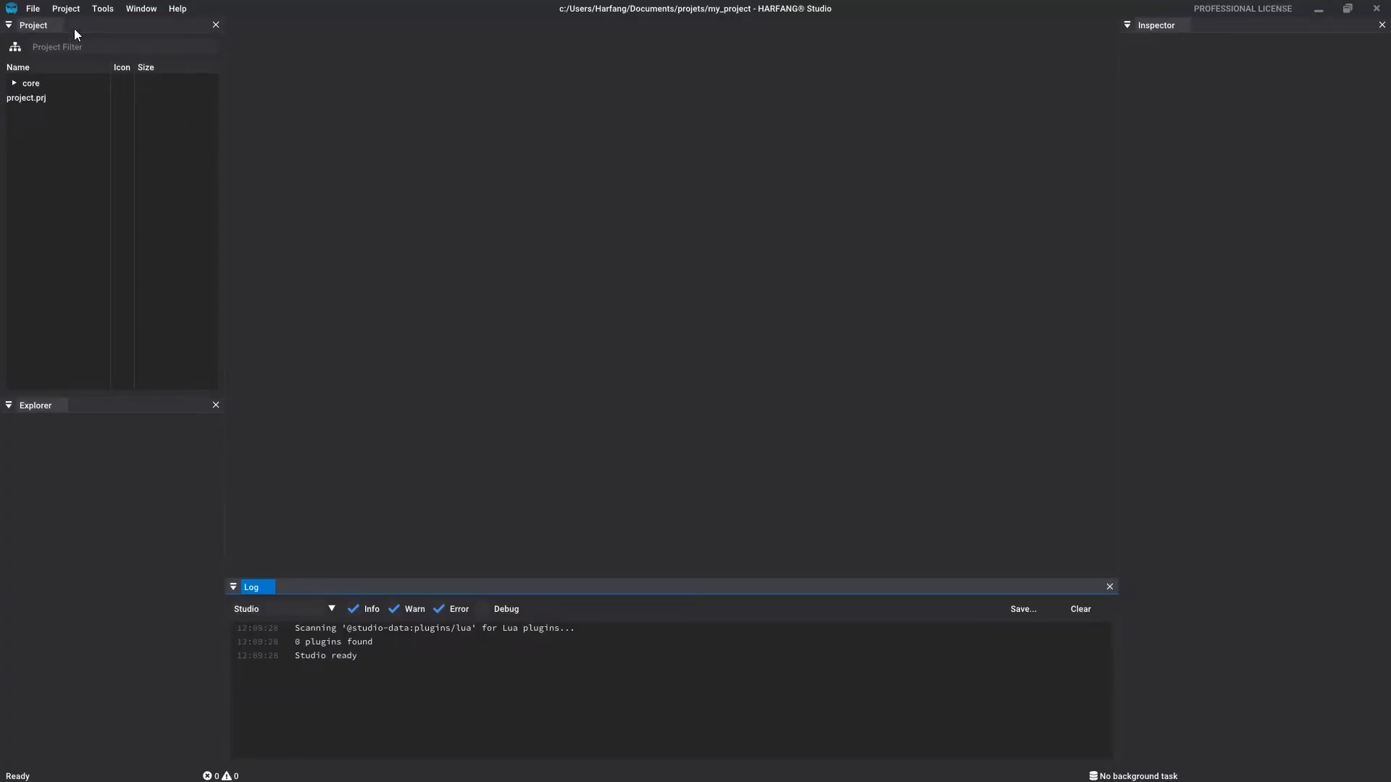
Start an Autodesk FBX import with chair.fbx from the models/chair folder as the source file
left_click(33, 8)
mouse_move(53, 55)
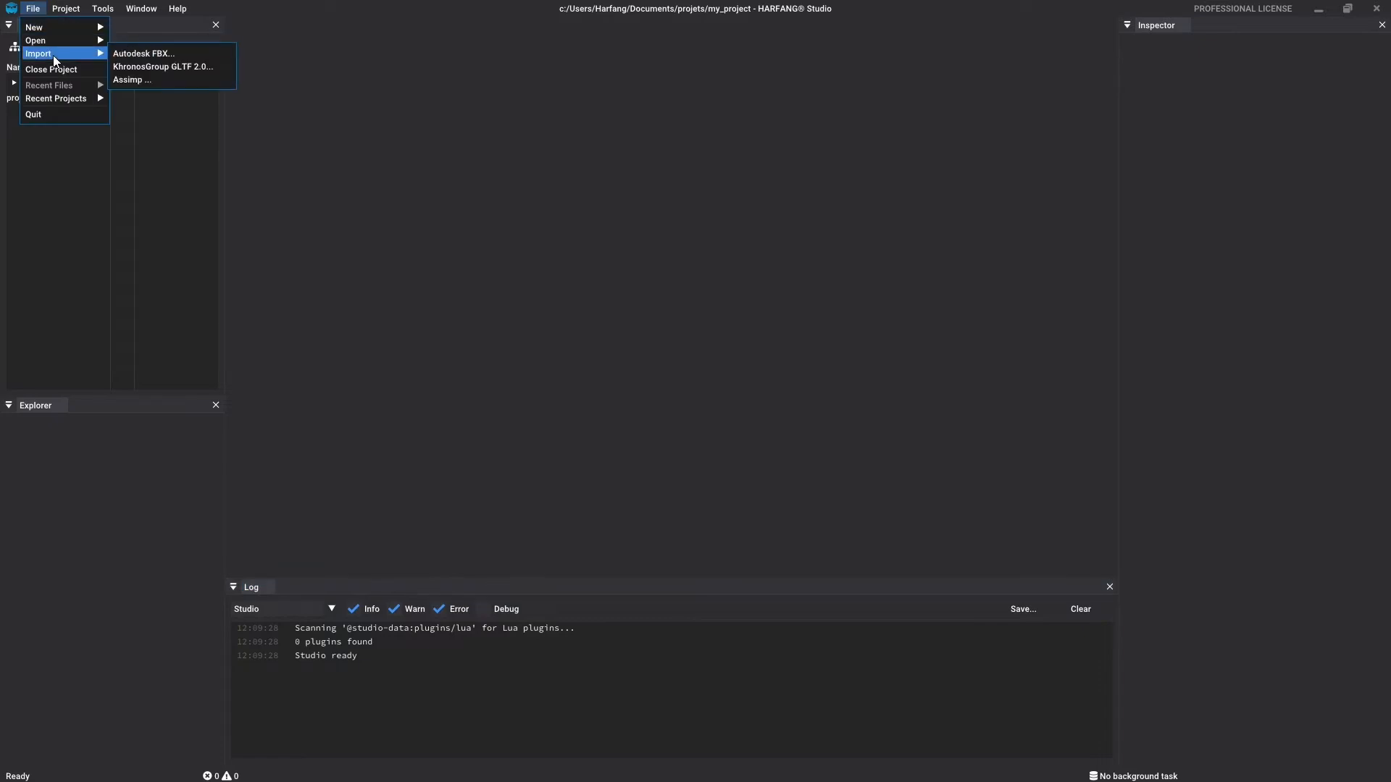
left_click(206, 58)
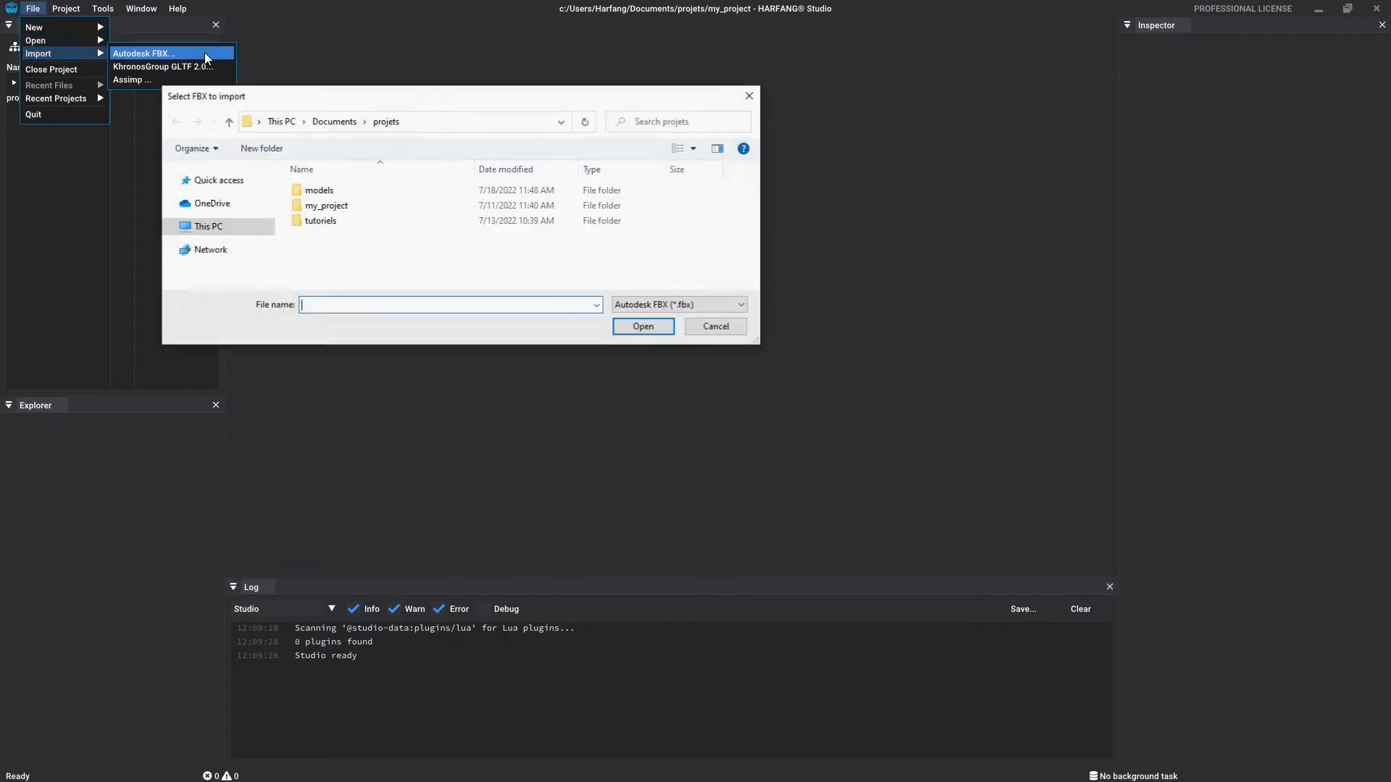
double_click(367, 188)
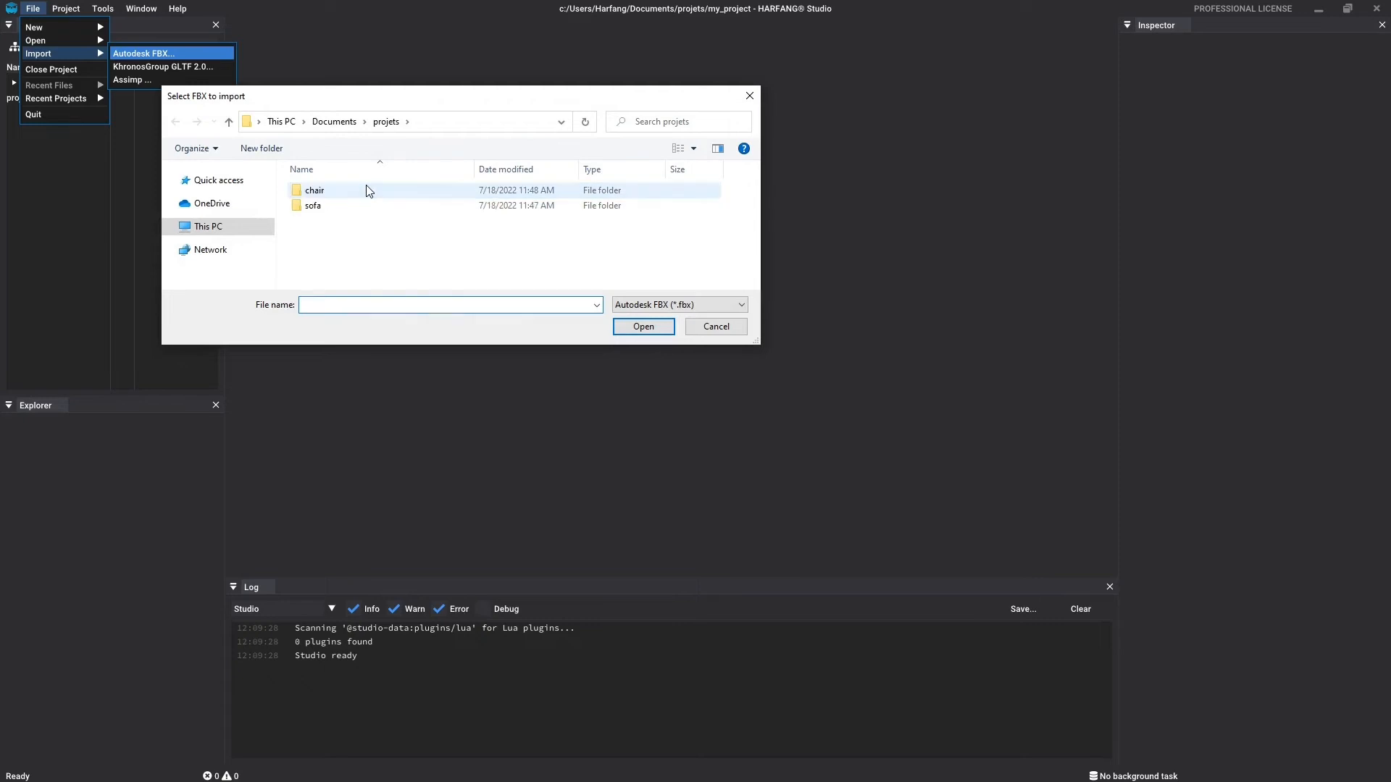
double_click(337, 194)
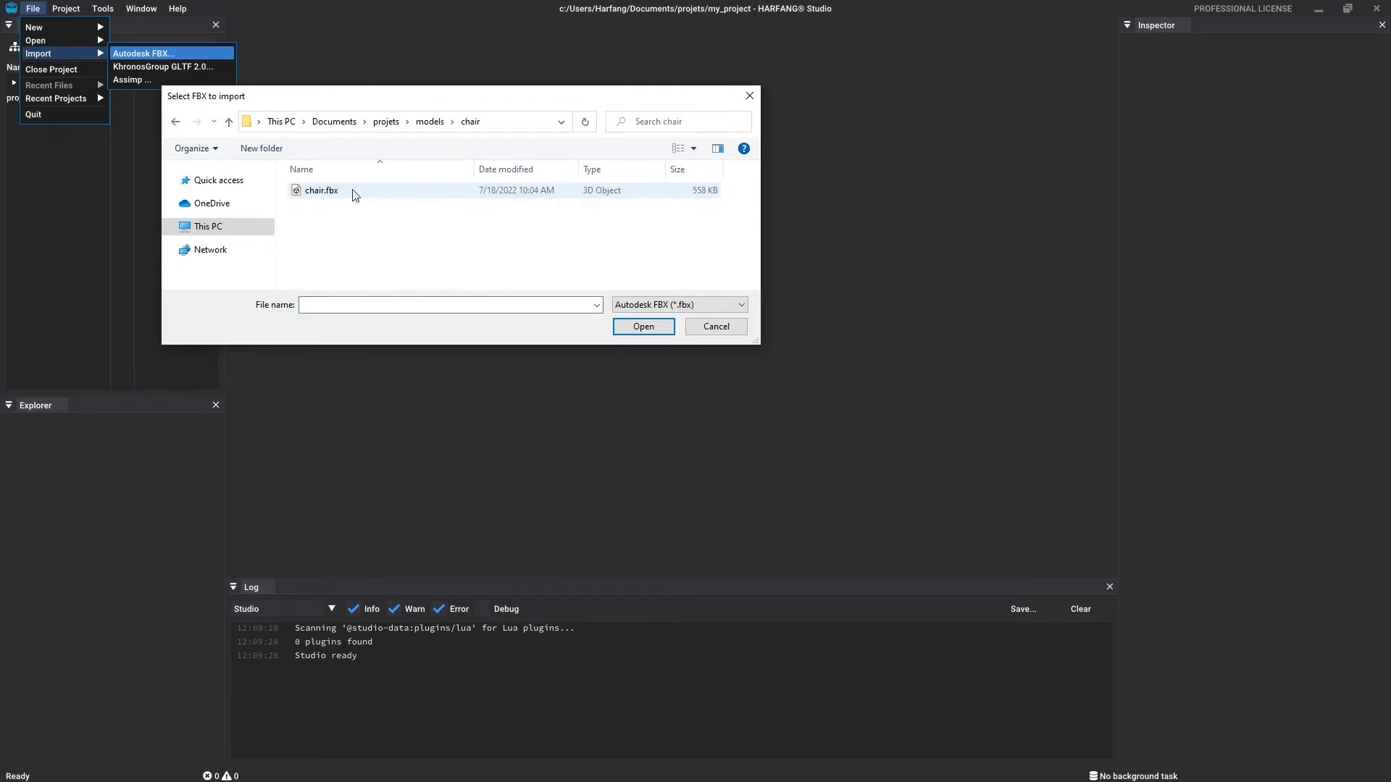
left_click(347, 191)
left_click(643, 326)
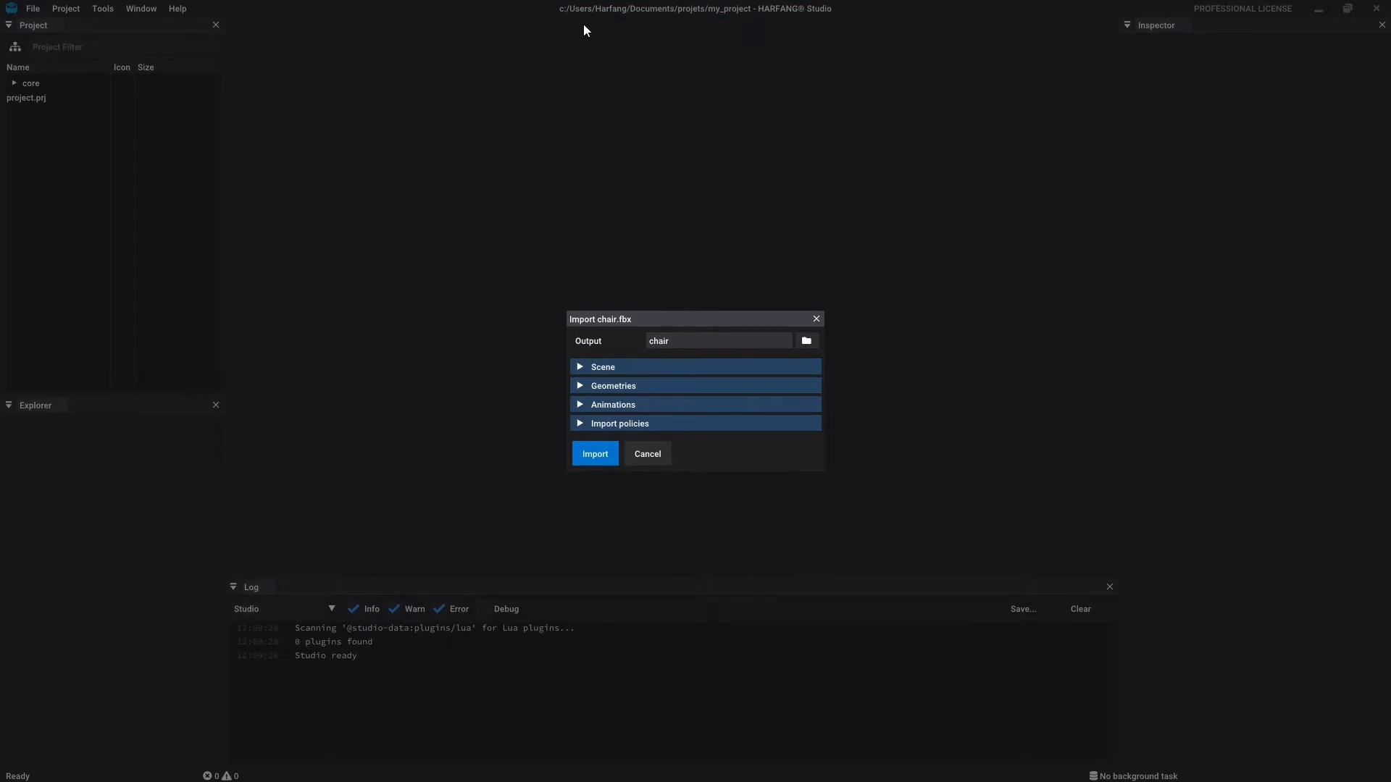
Examine the output folder choice and the Scene, Geometries, Animations and Import policies options for the chair import
left_click(673, 337)
left_click(37, 119)
left_click(807, 342)
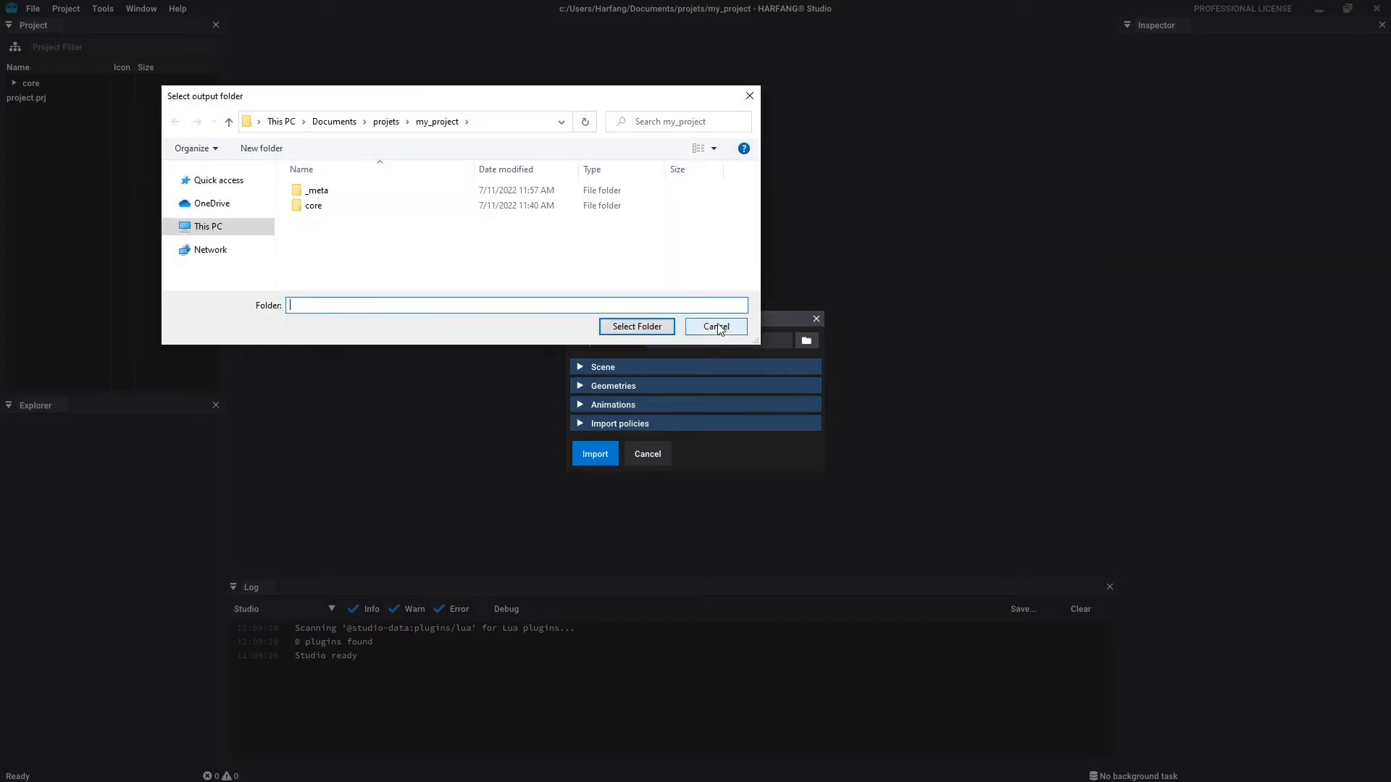
left_click(616, 324)
left_click(587, 365)
left_click(586, 365)
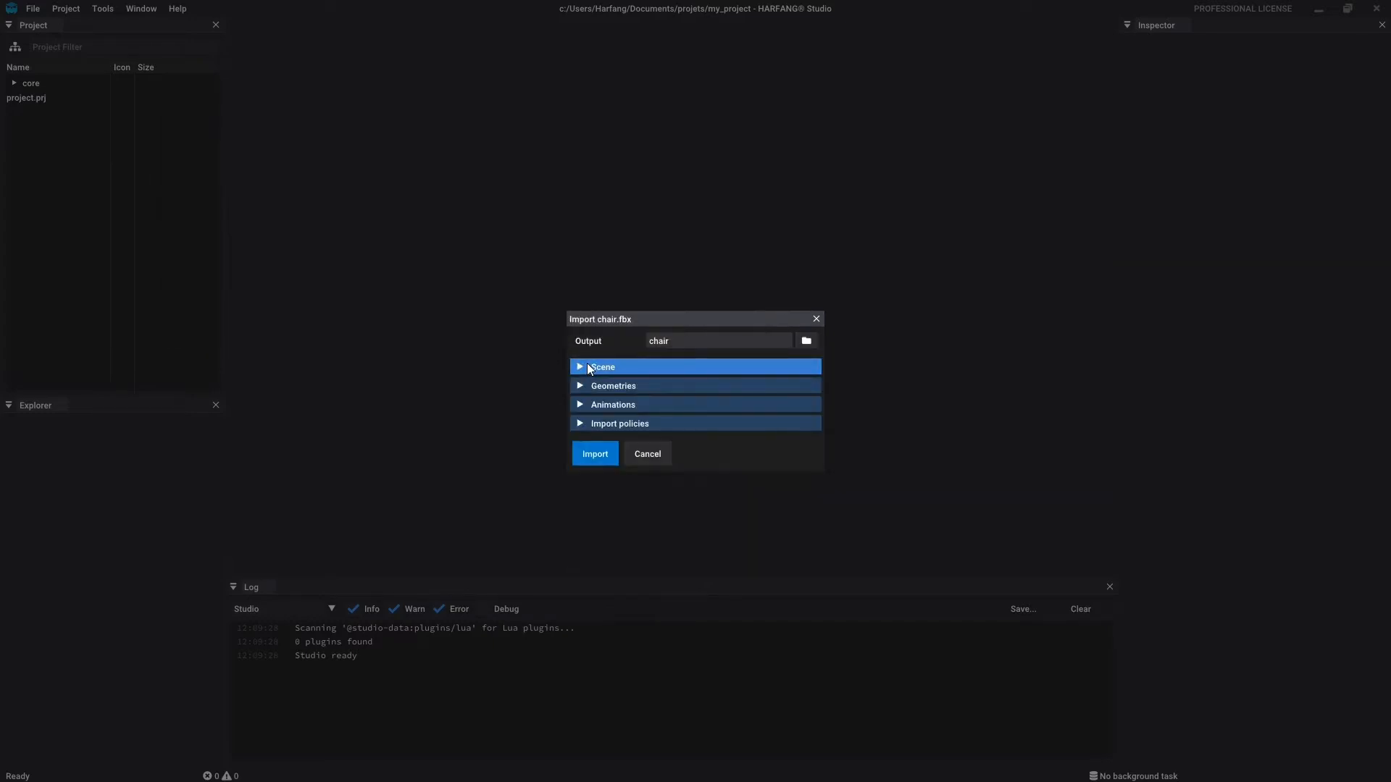
left_click(583, 386)
left_click(583, 386)
left_click(584, 405)
left_click(584, 404)
left_click(584, 423)
left_click(584, 423)
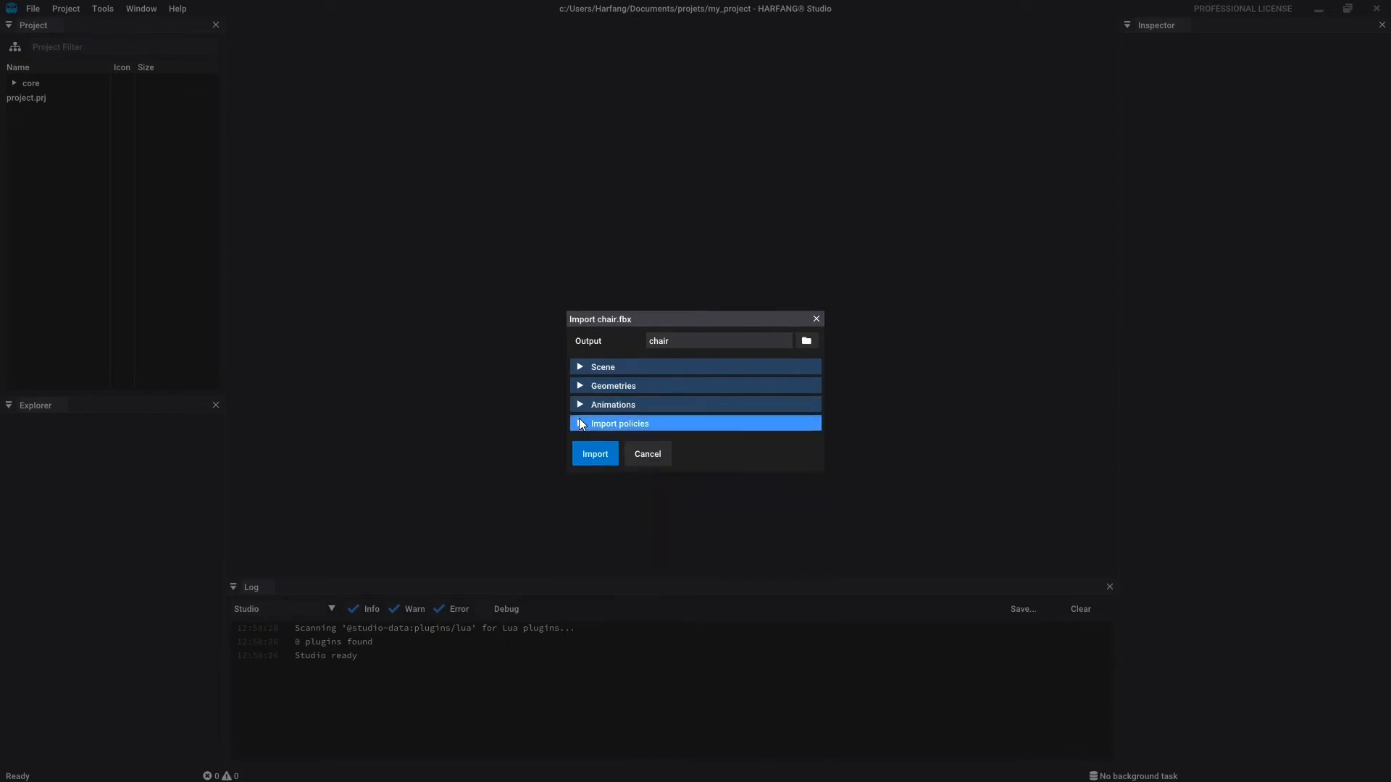
Import the chair model with the chair output folder, and open its chair.scn scene from the project files
left_click(594, 451)
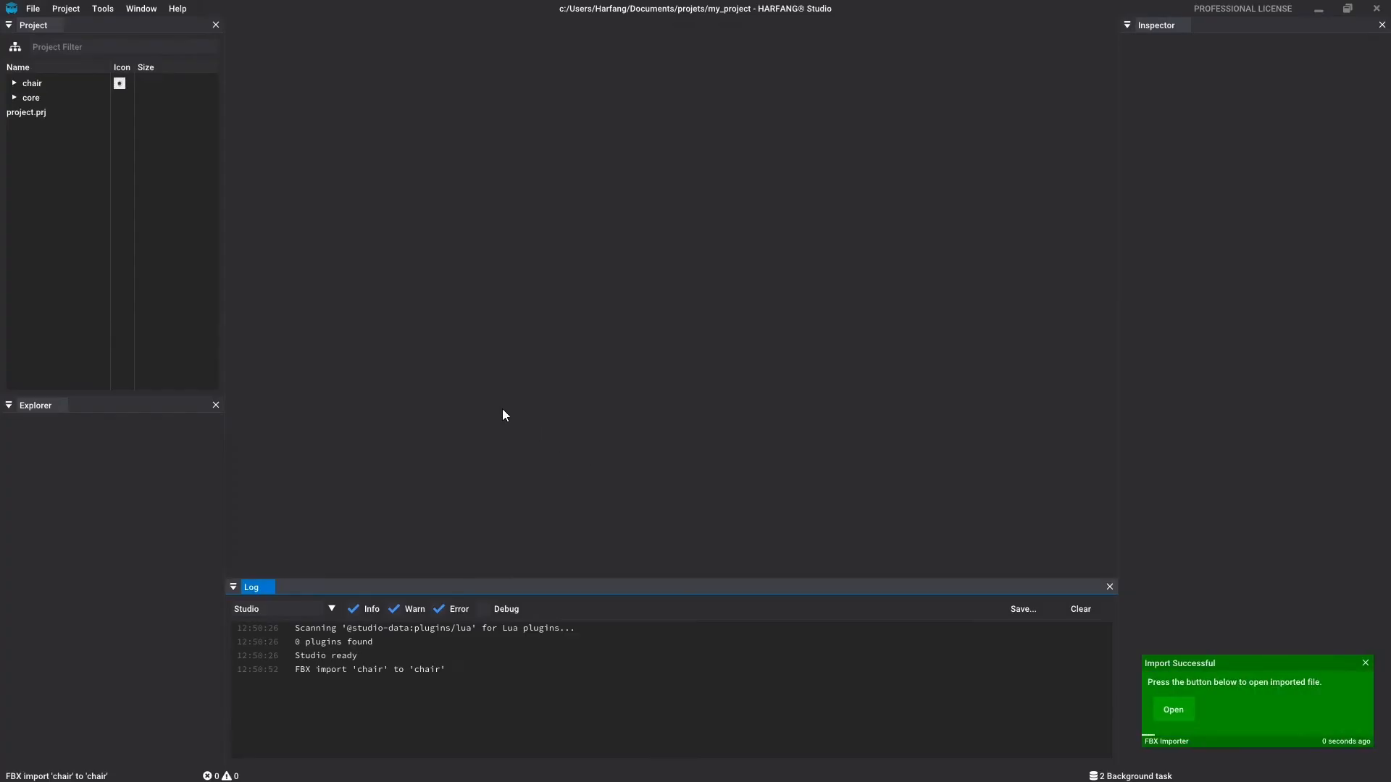
mouse_move(1129, 778)
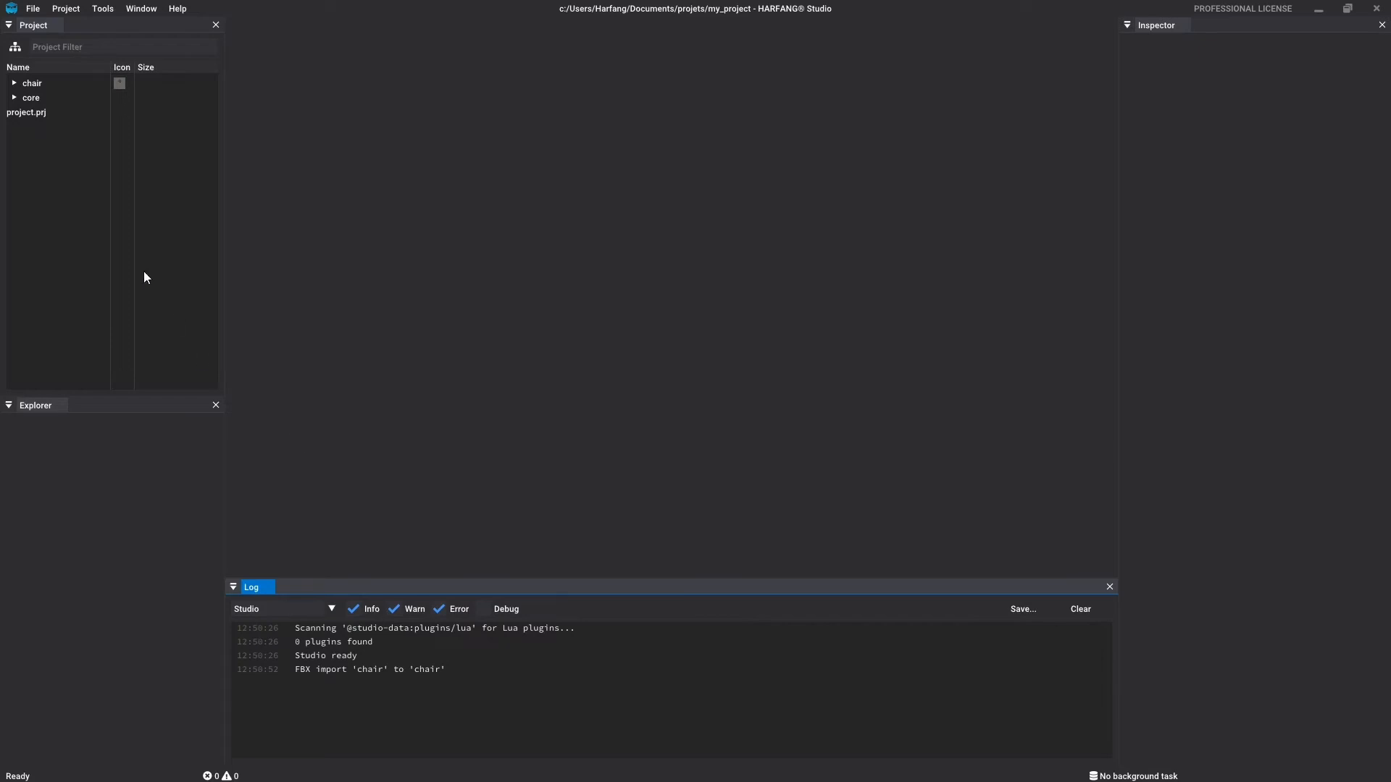
mouse_move(61, 85)
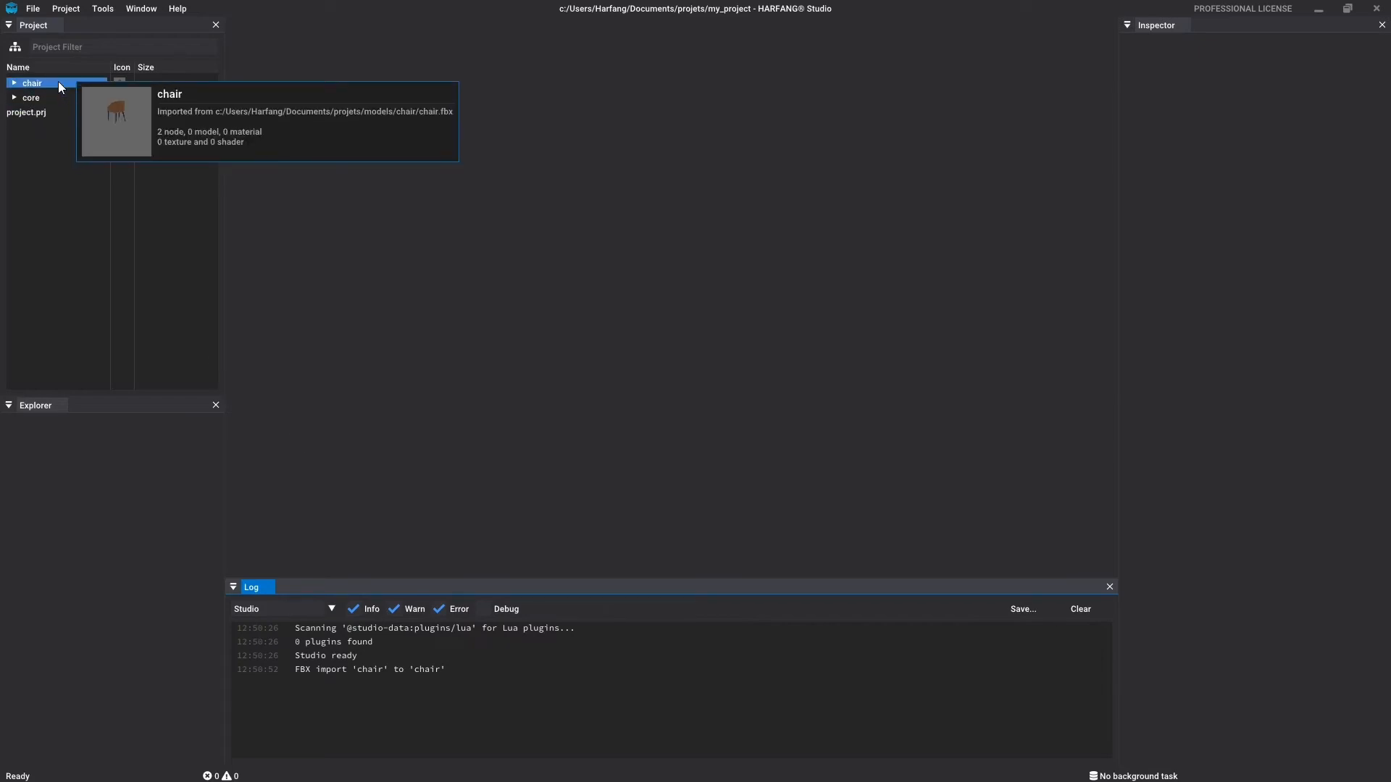
left_click(14, 84)
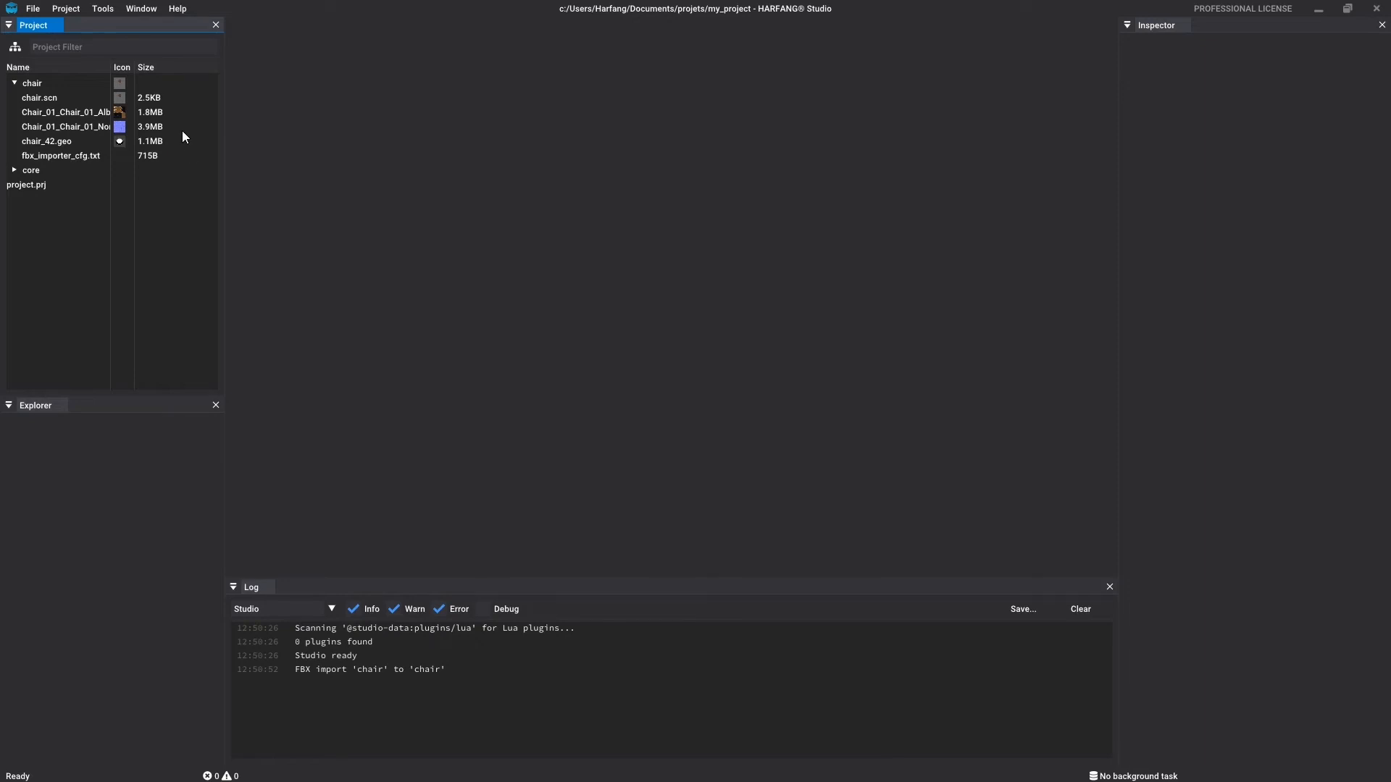
mouse_move(84, 144)
mouse_move(87, 116)
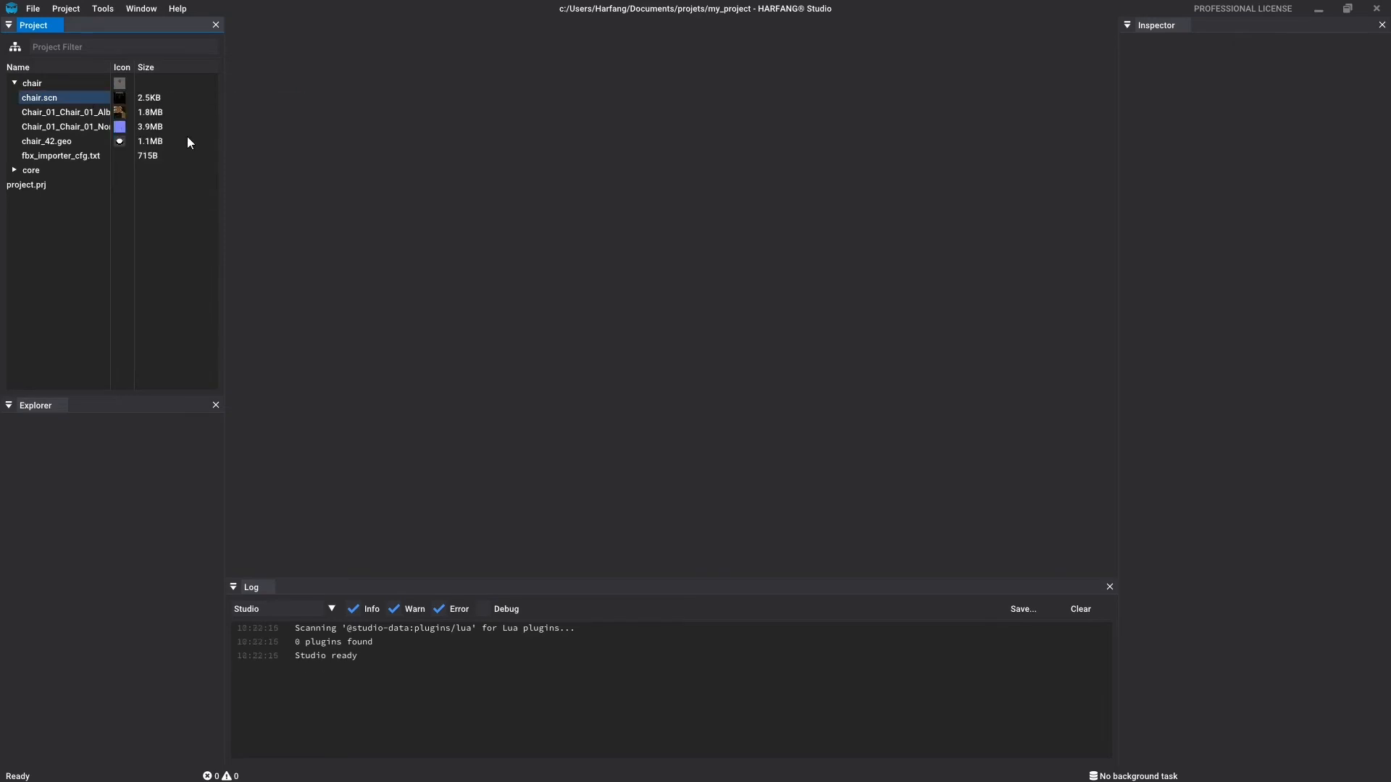
double_click(64, 100)
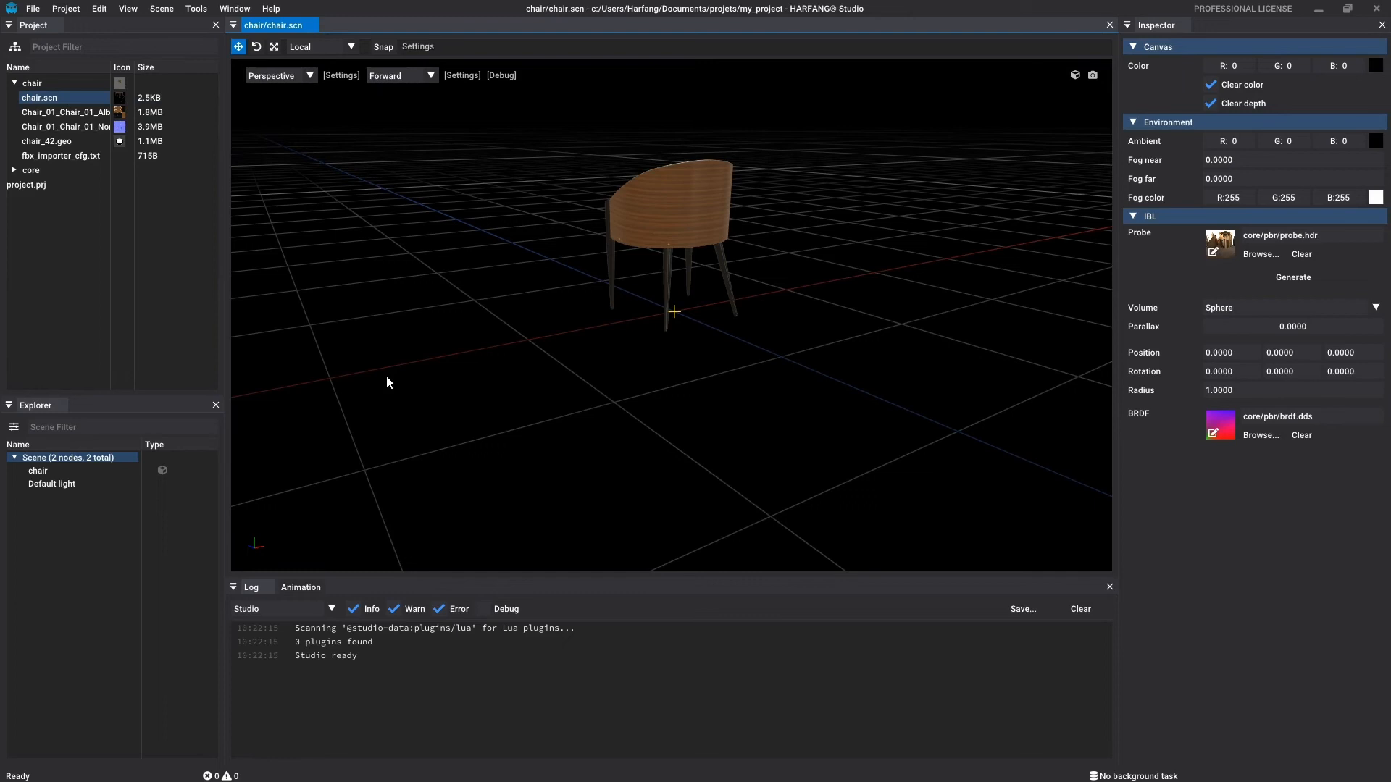
Import sofa.gltf as KhronosGroup GLTF 2.0 into the sofa output folder, and open its sofa.scn scene
left_click(33, 8)
mouse_move(53, 58)
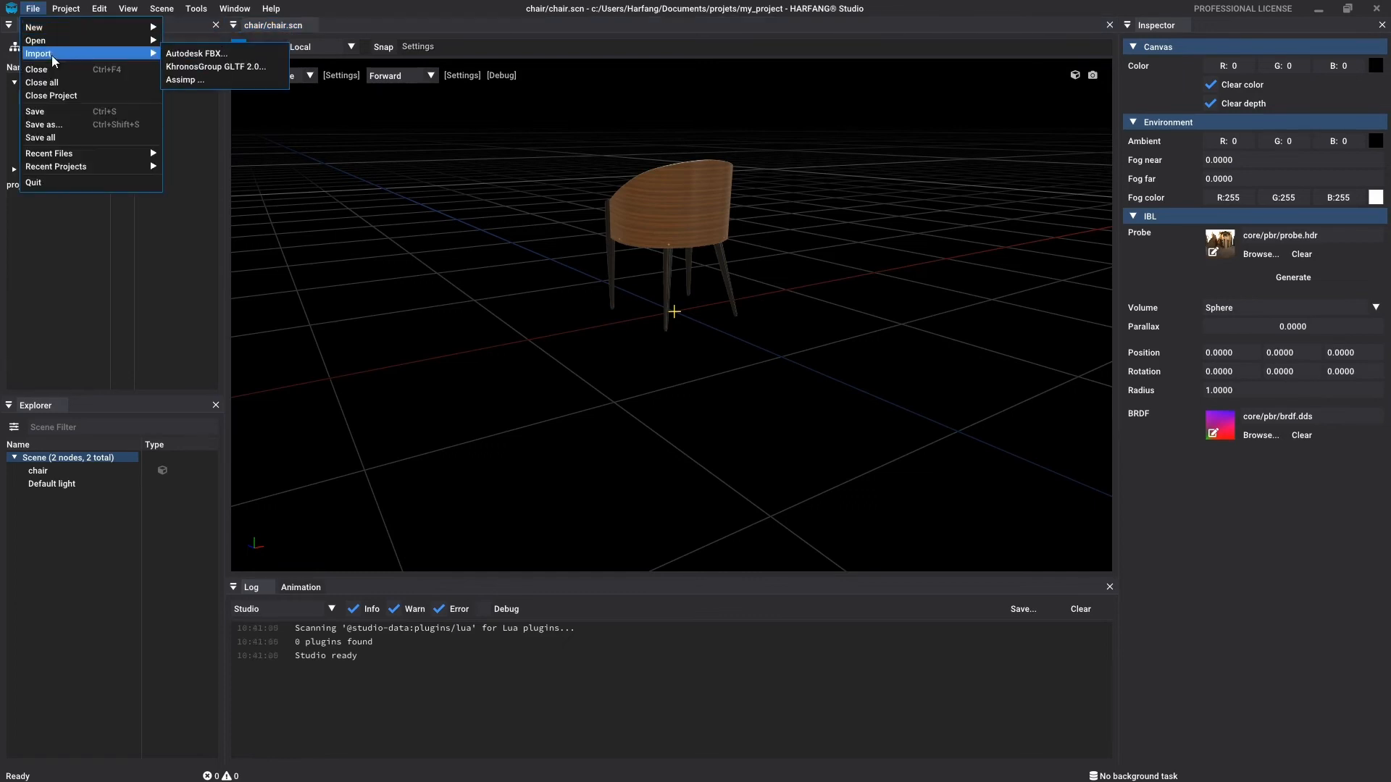
left_click(270, 68)
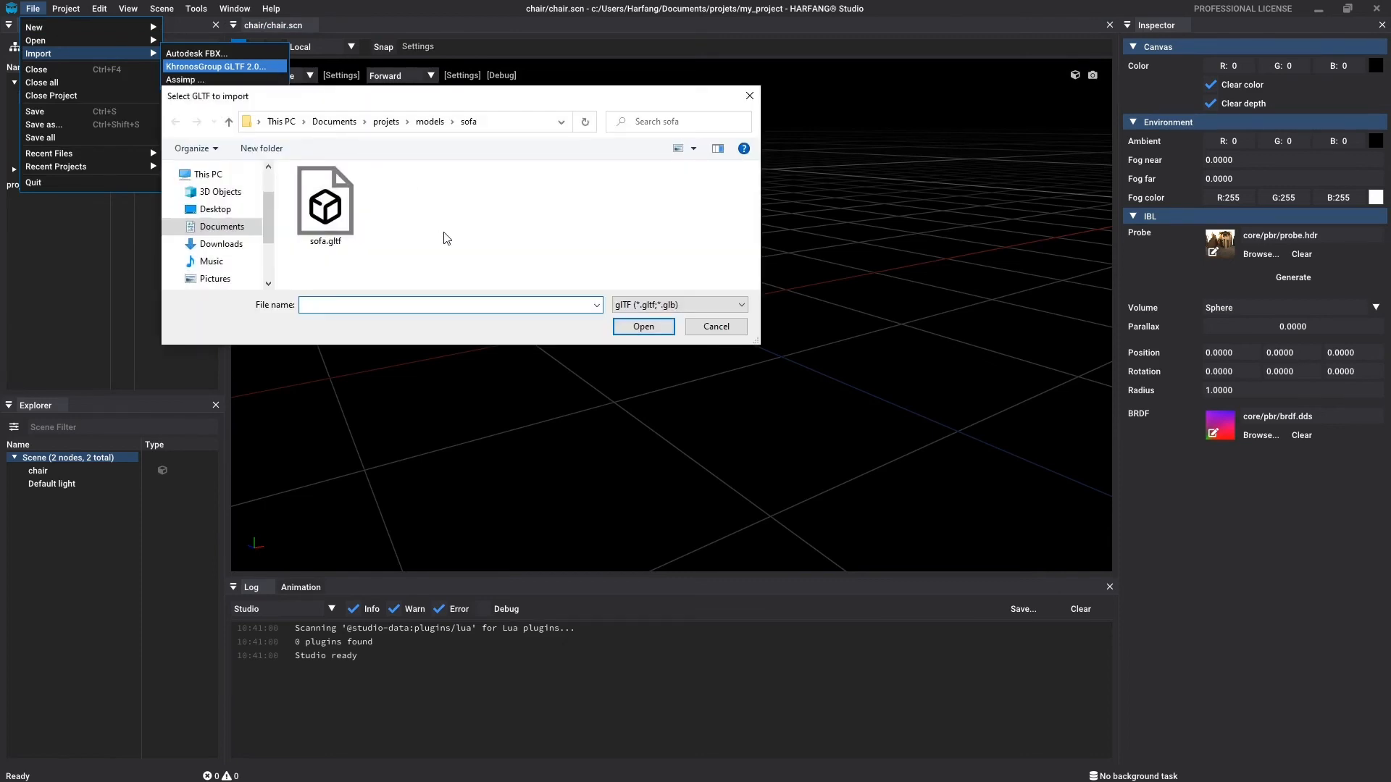
left_click(359, 230)
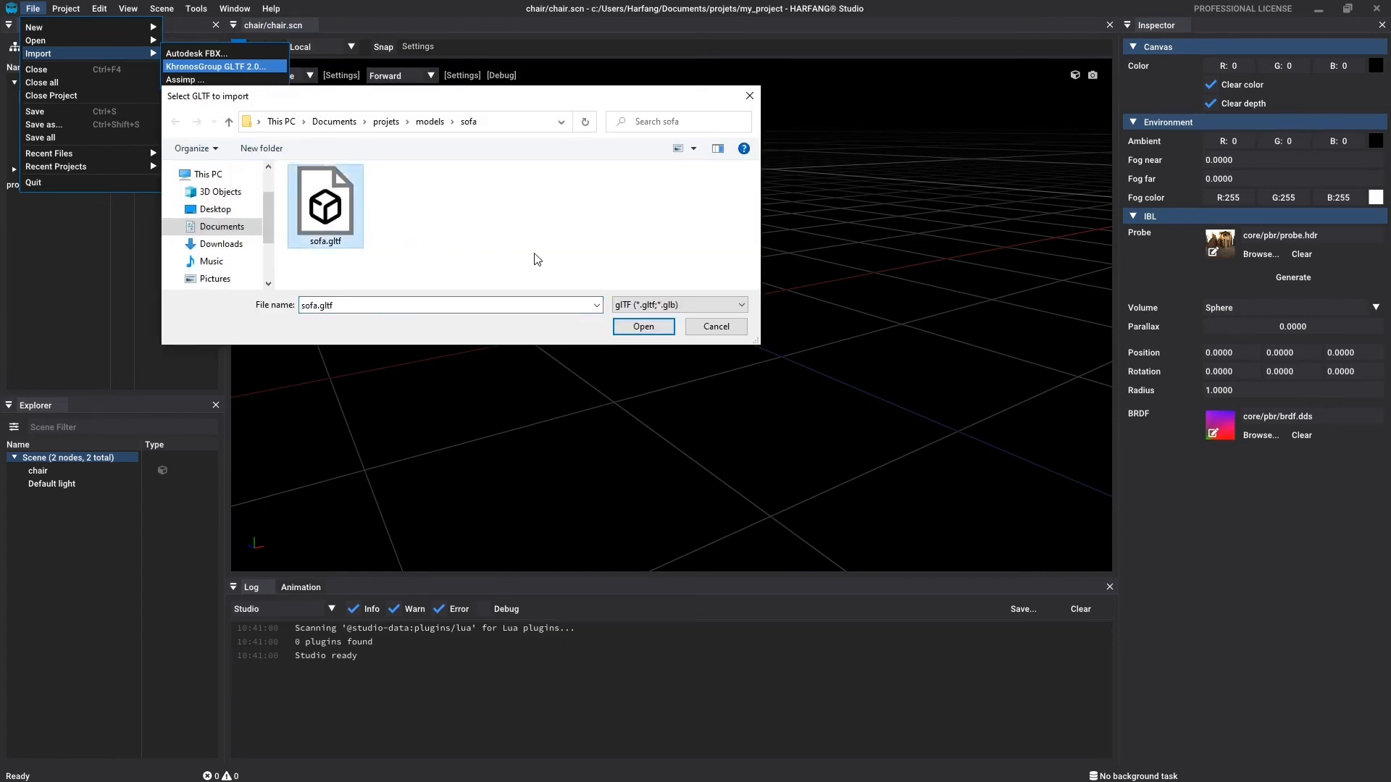
left_click(643, 326)
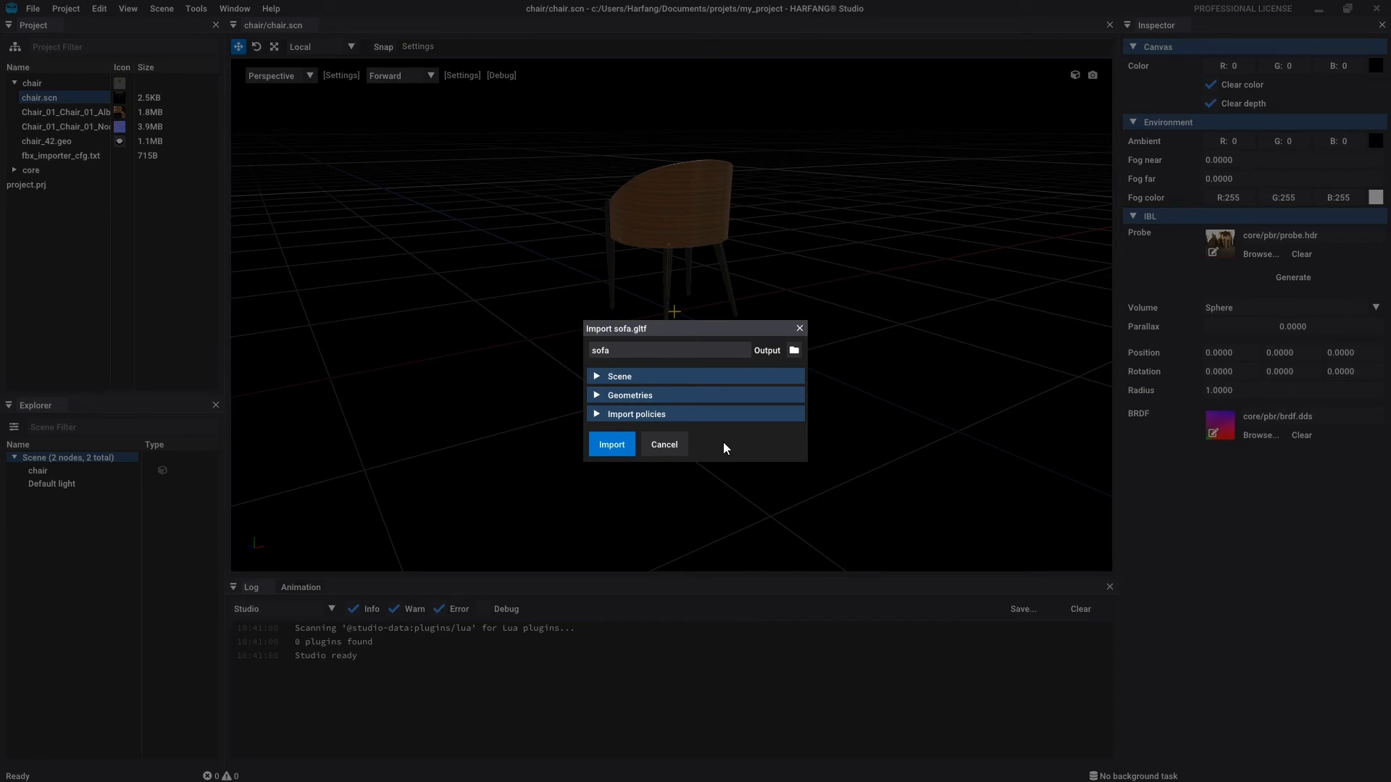
left_click(612, 445)
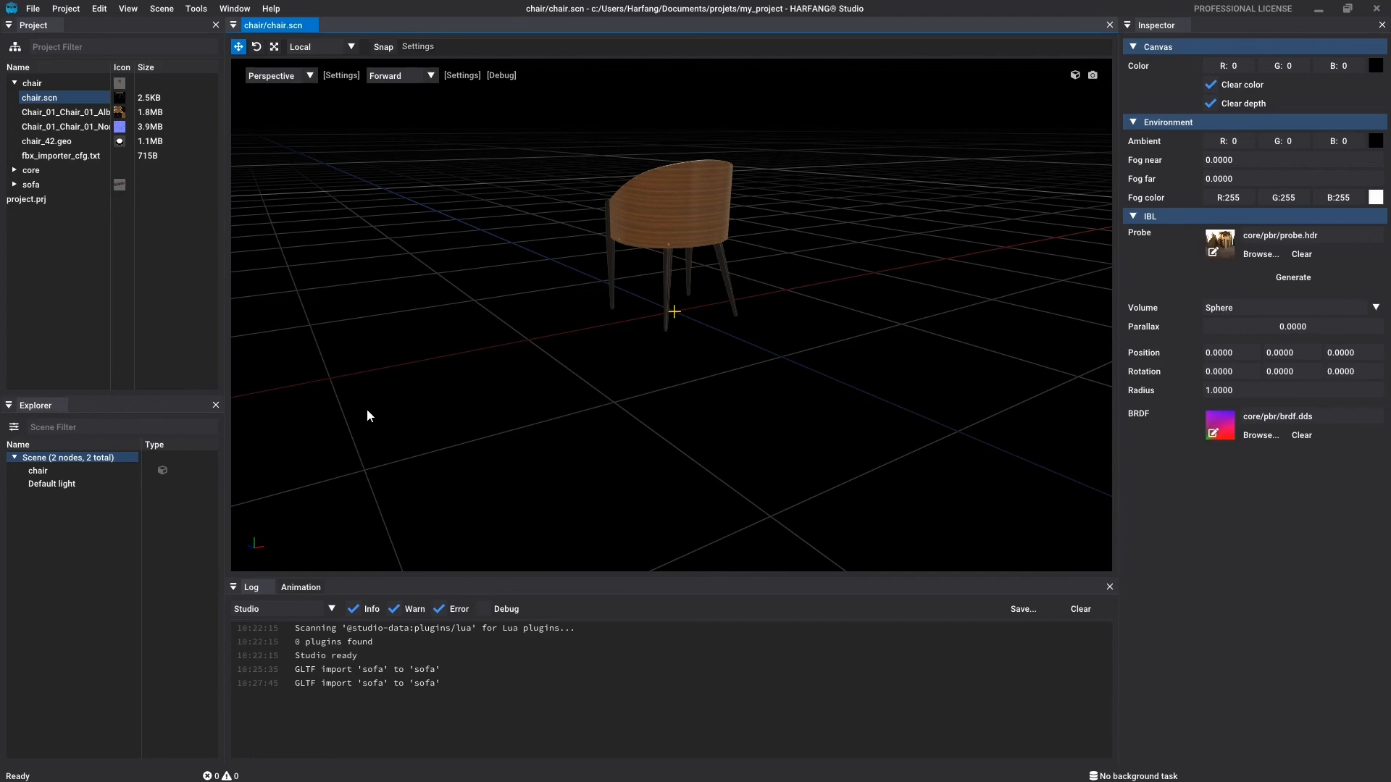
double_click(29, 184)
double_click(76, 199)
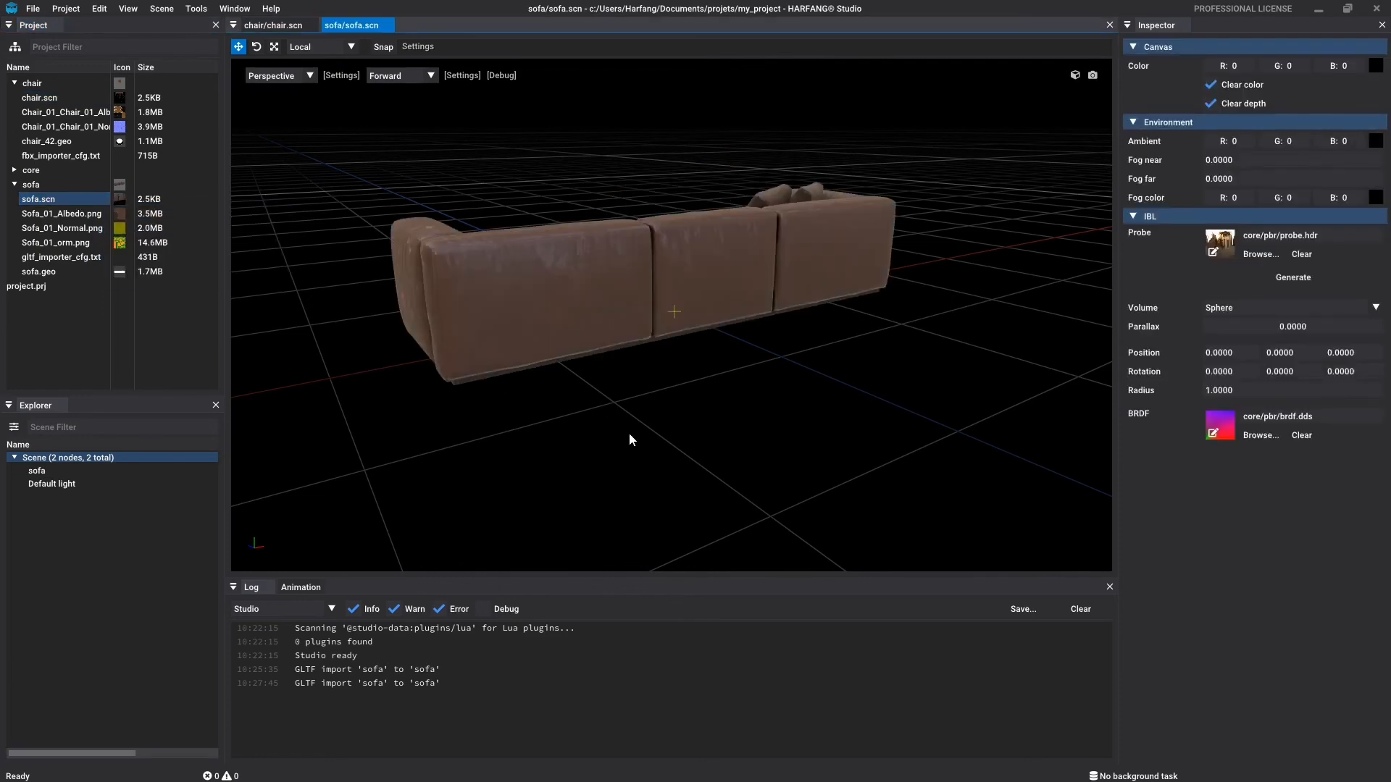
left_click(32, 8)
mouse_move(145, 53)
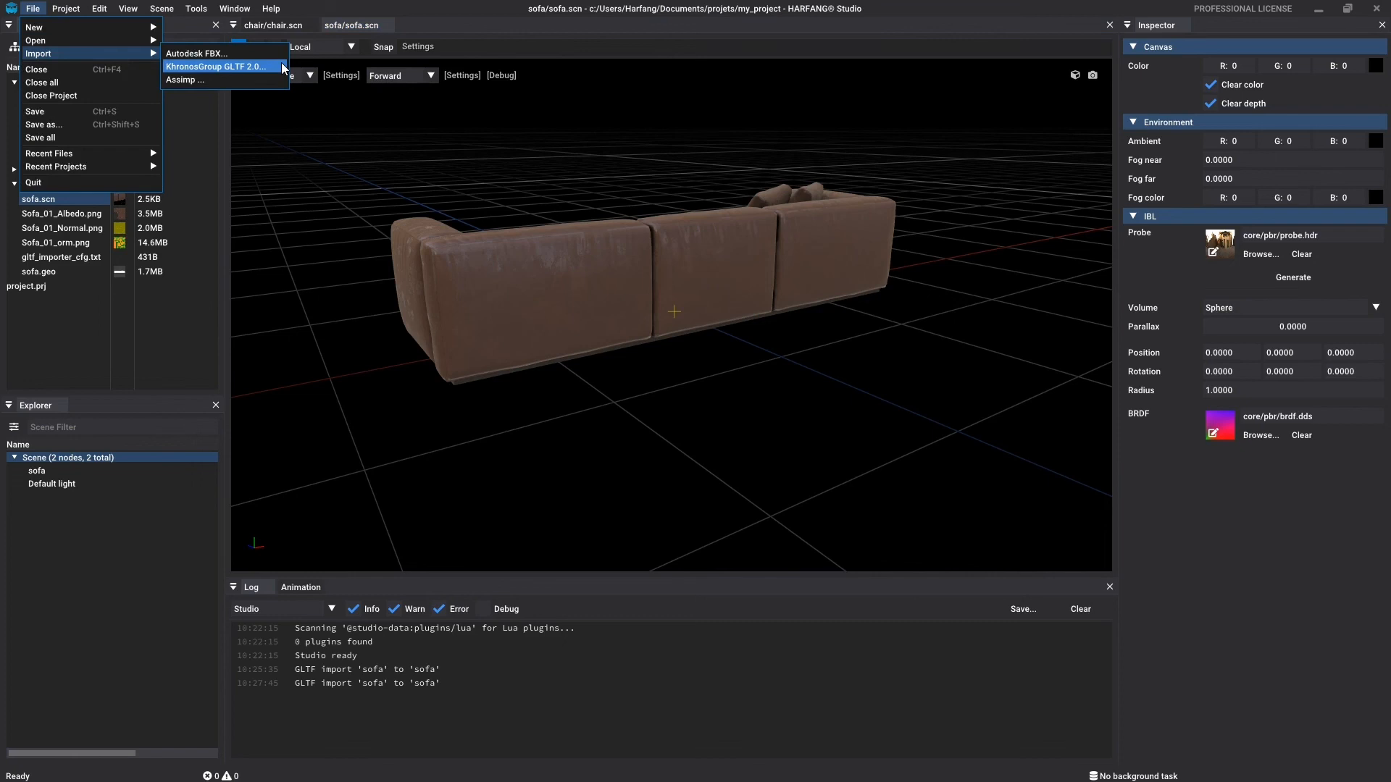
left_click(261, 81)
left_click(706, 304)
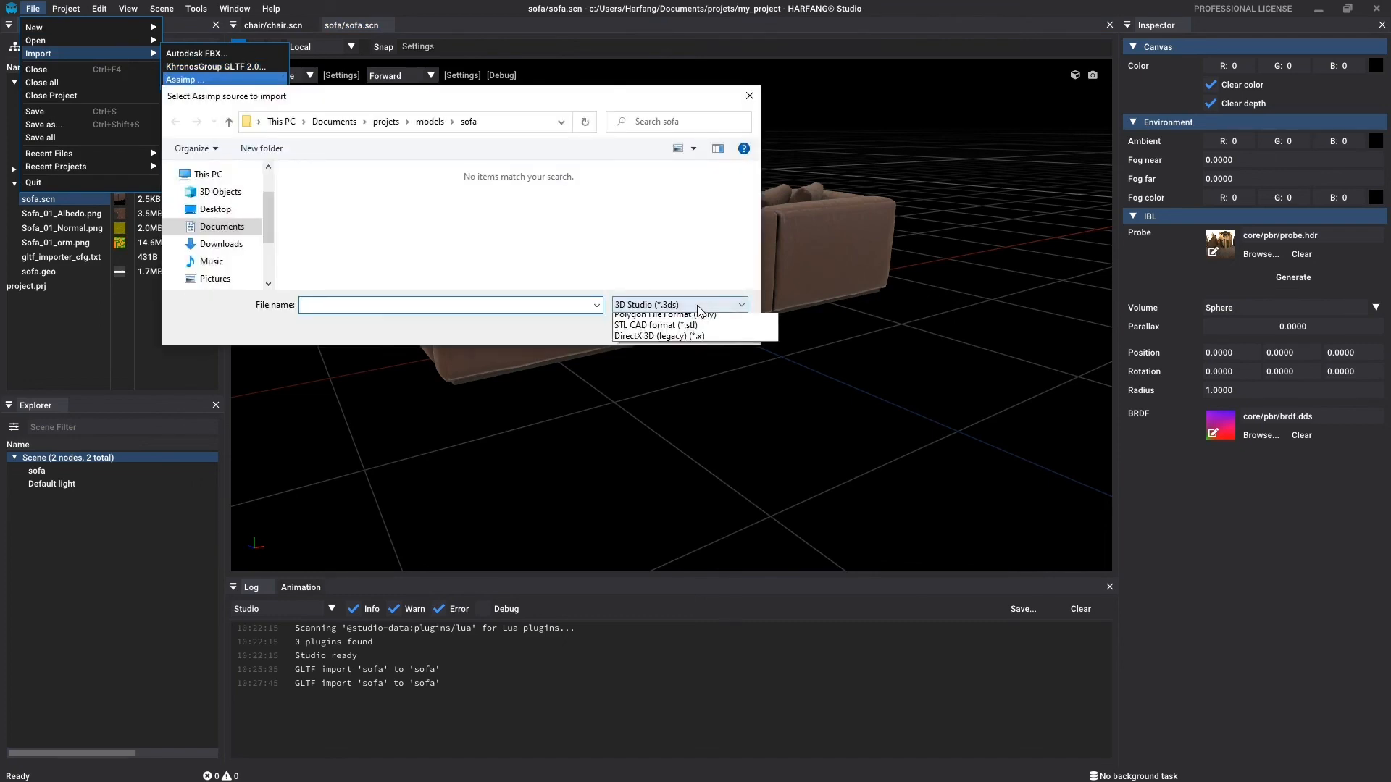
left_click(709, 385)
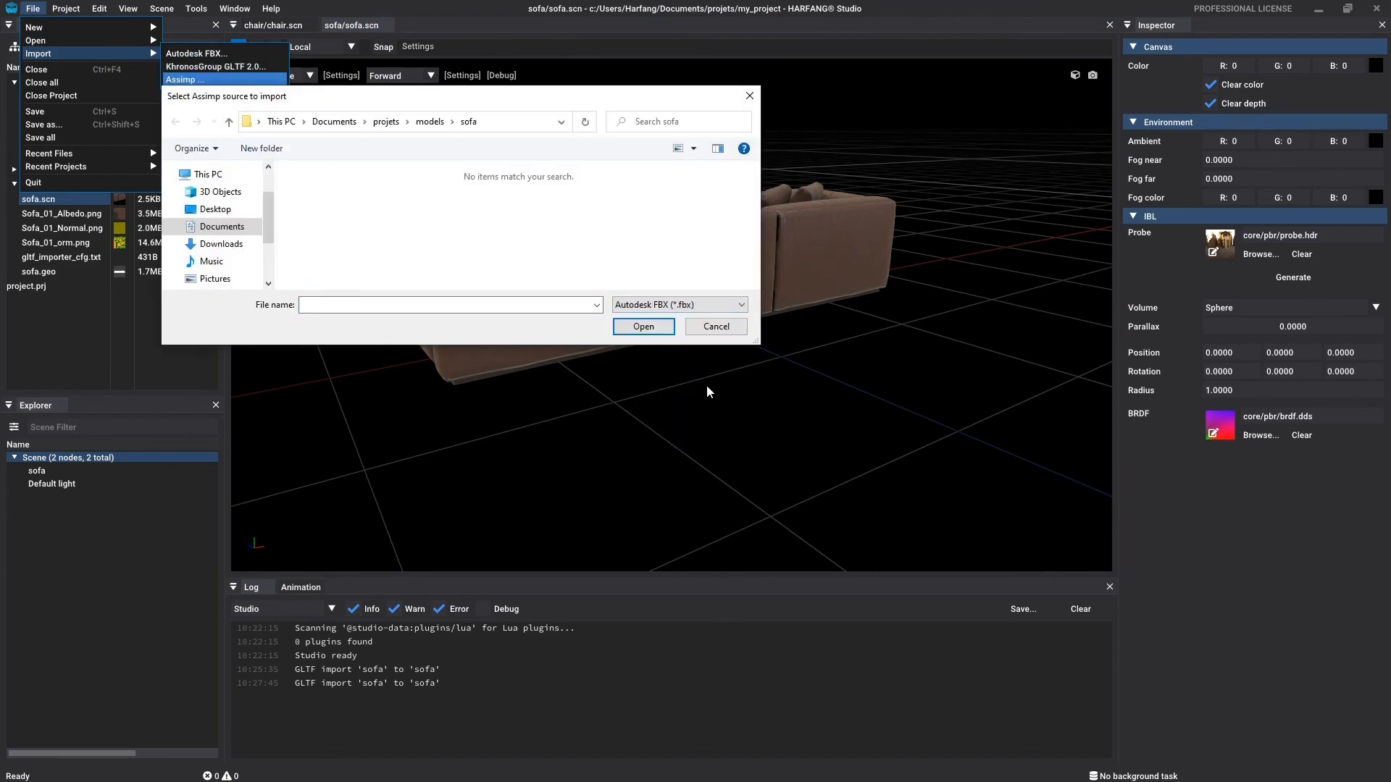
left_click(738, 326)
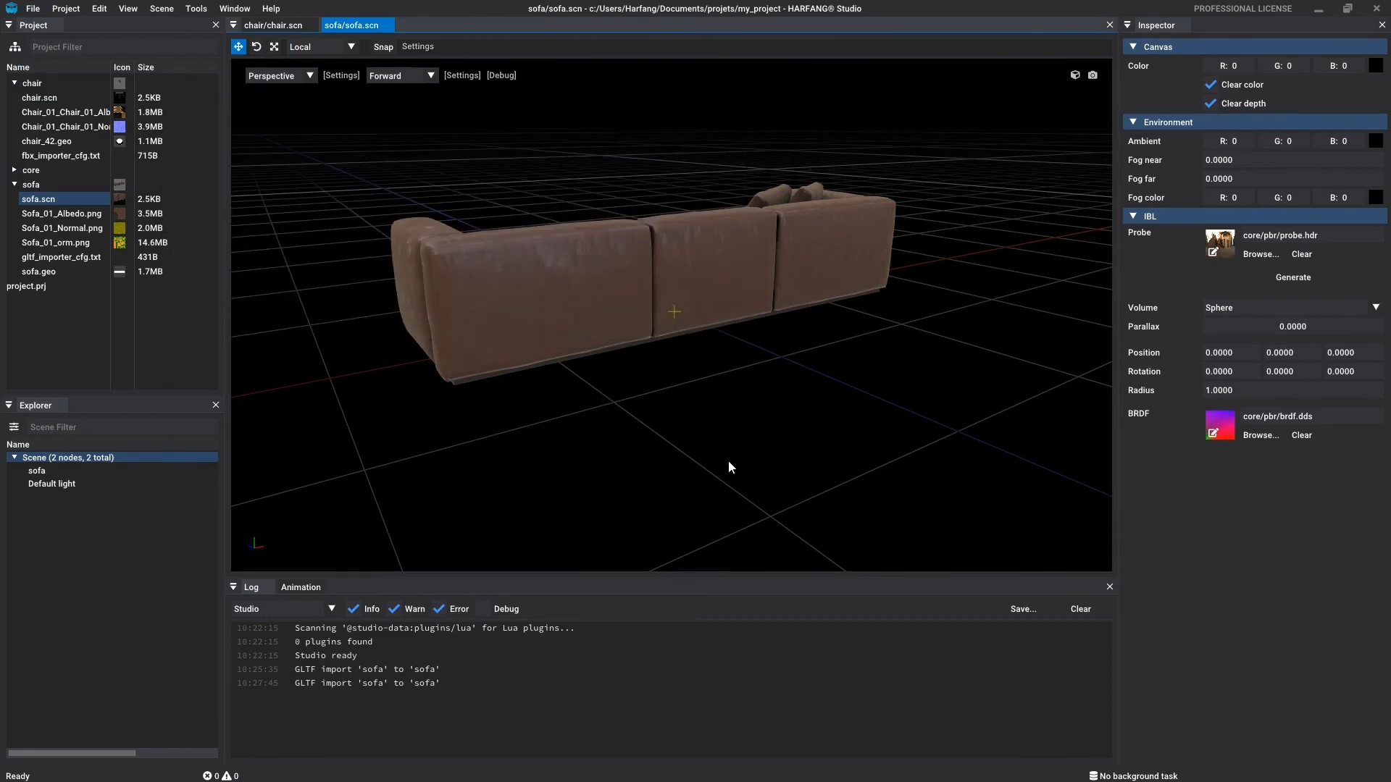